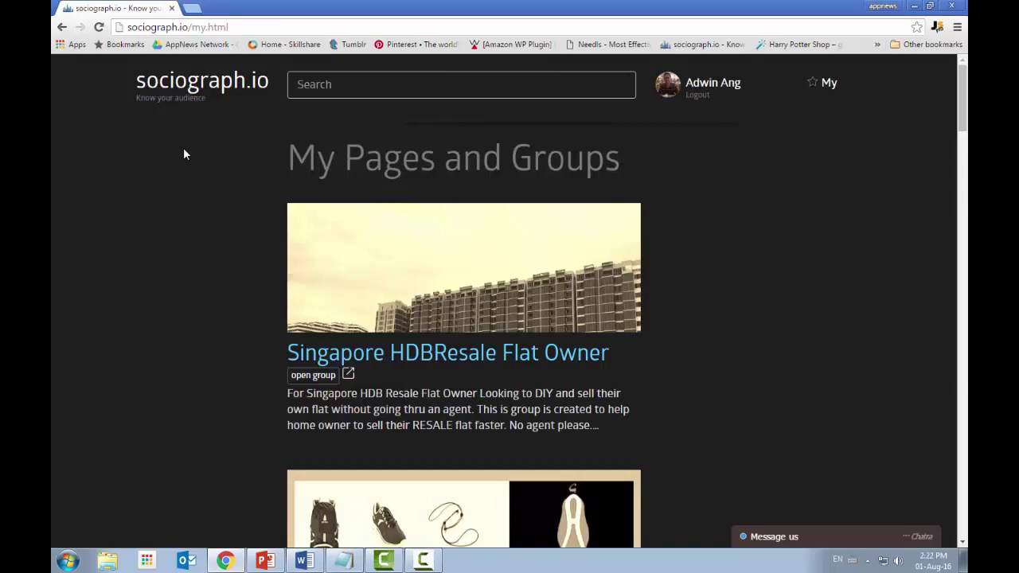
# Scroll through My Pages and Groups to the Singapore Neighbourhood Freecycle 2 card
pyautogui.scroll(-5, 184, 154)
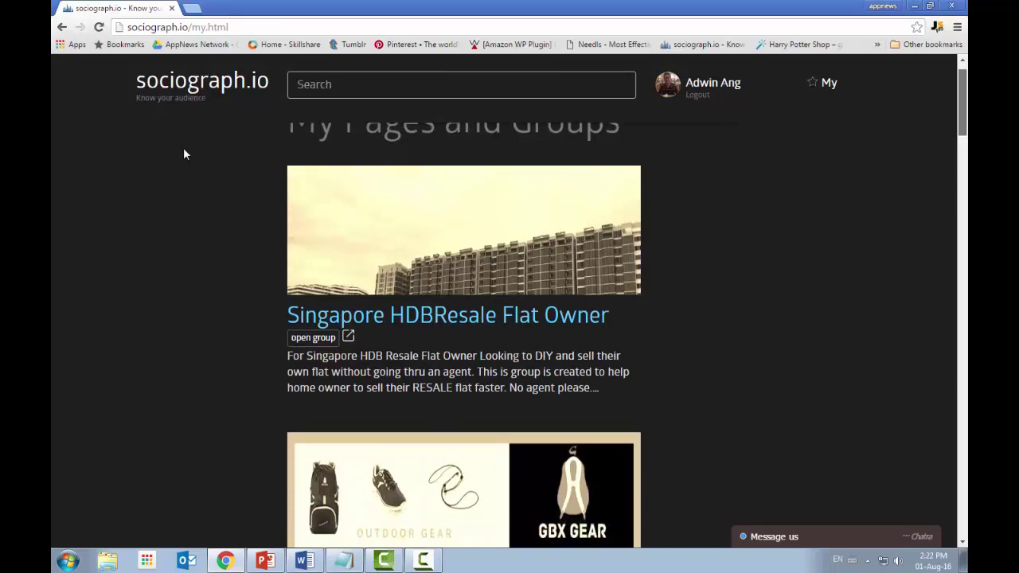
pyautogui.scroll(-5, 184, 155)
pyautogui.scroll(8, 184, 155)
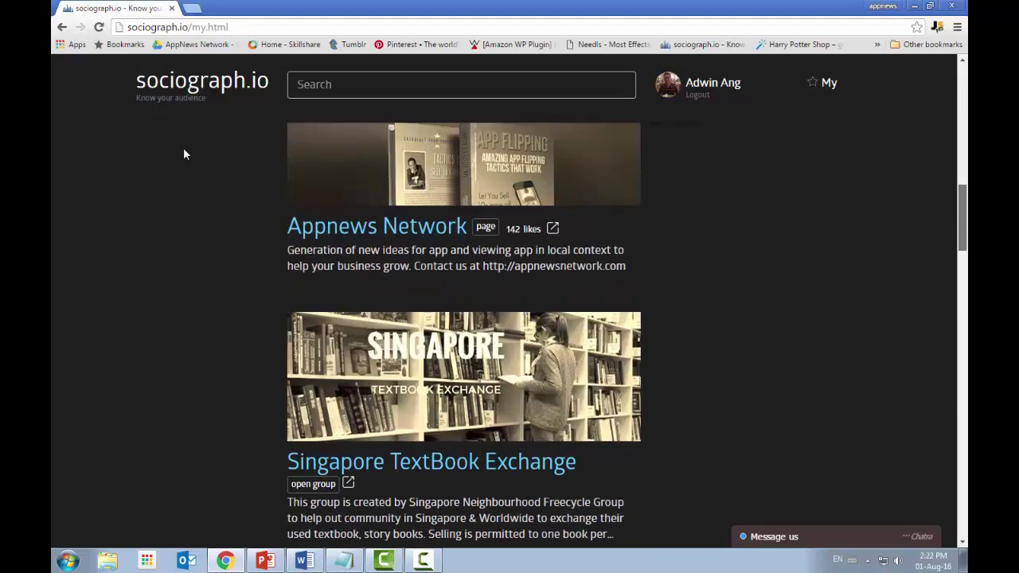
pyautogui.scroll(-5, 184, 155)
pyautogui.scroll(3, 184, 154)
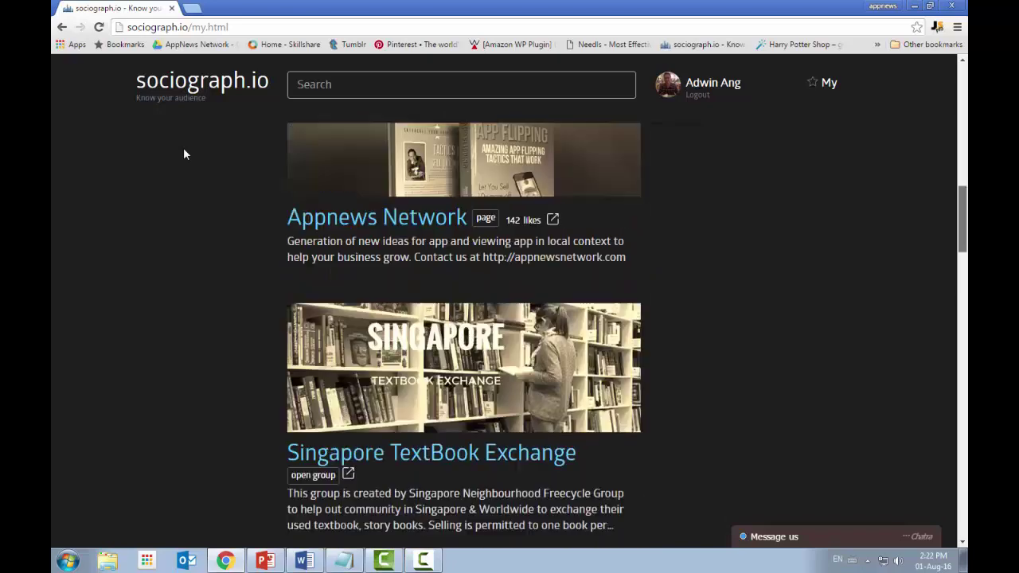
pyautogui.scroll(-3, 184, 154)
pyautogui.scroll(-5, 184, 154)
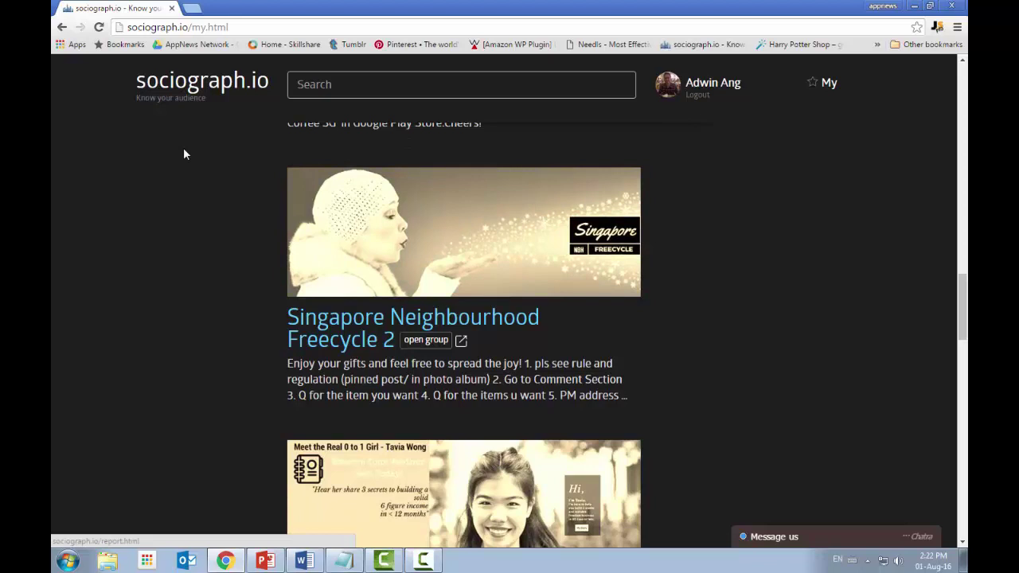
# Open the Singapore Neighbourhood Freecycle 2 report and review its July 2016 activity chart
pyautogui.click(184, 154)
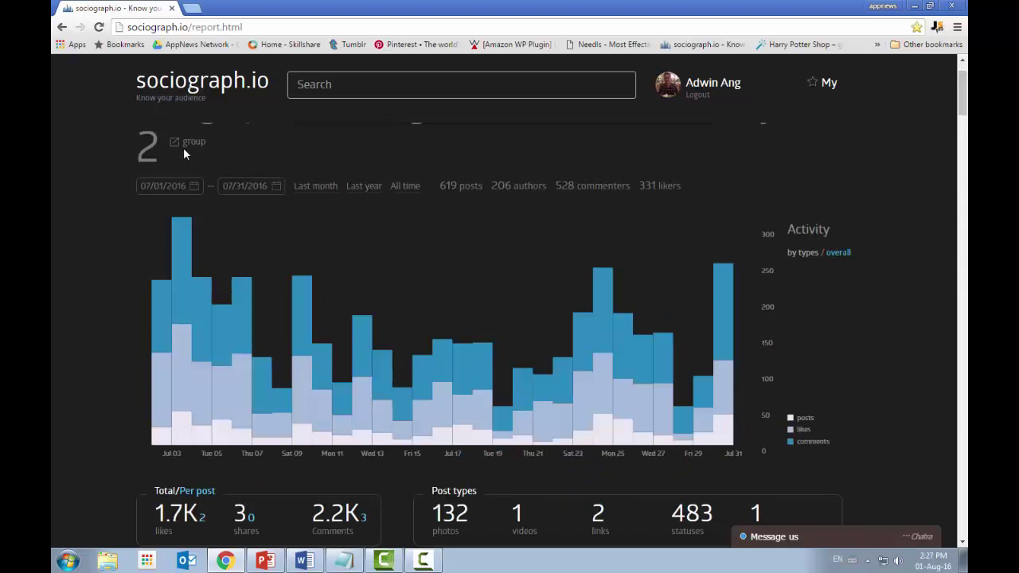
pyautogui.scroll(1, 183, 154)
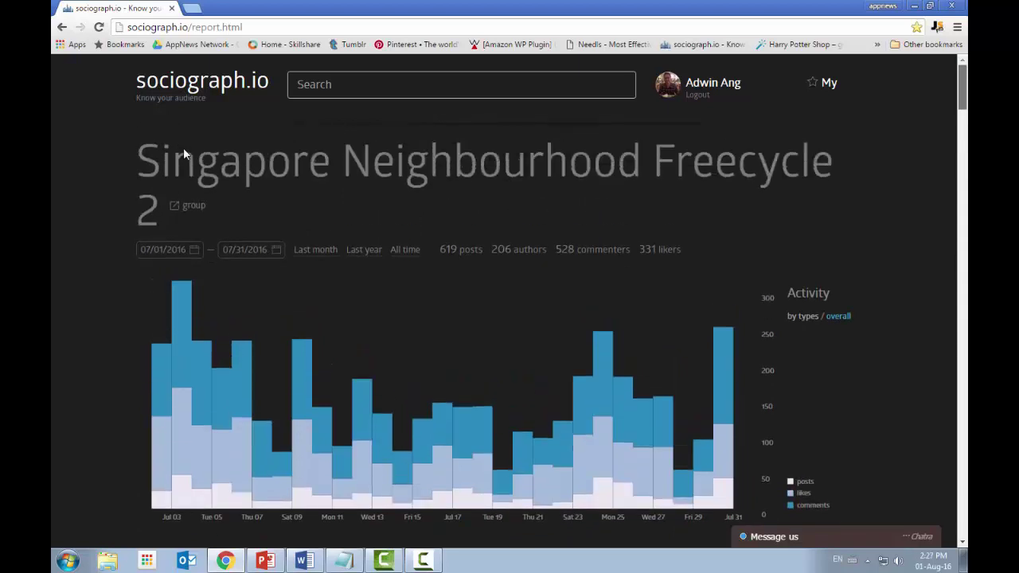
pyautogui.scroll(-1, 184, 153)
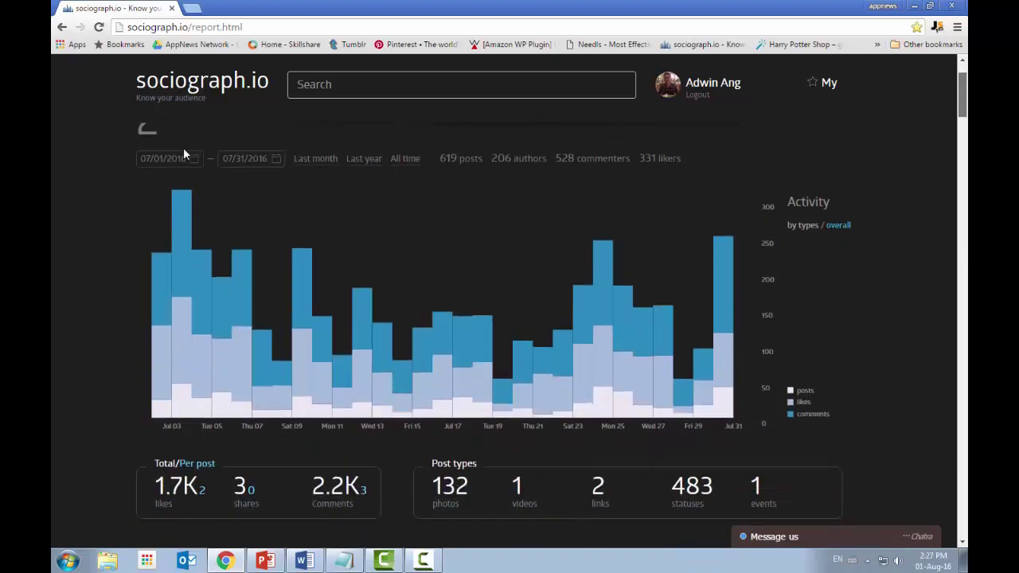
pyautogui.scroll(-1, 184, 153)
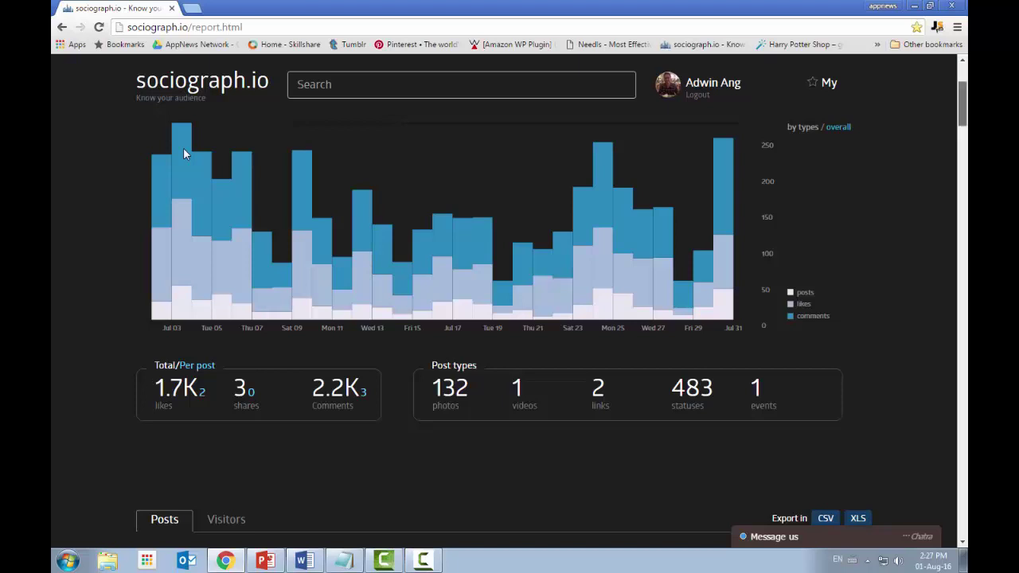
pyautogui.scroll(1, 183, 154)
pyautogui.scroll(-1, 183, 154)
pyautogui.scroll(1, 183, 153)
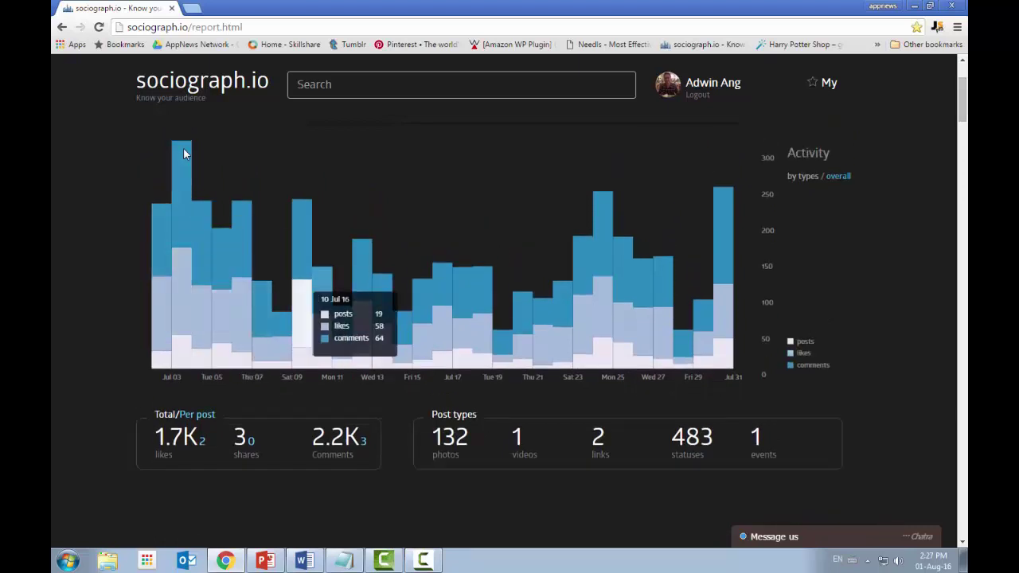
pyautogui.scroll(-1, 183, 153)
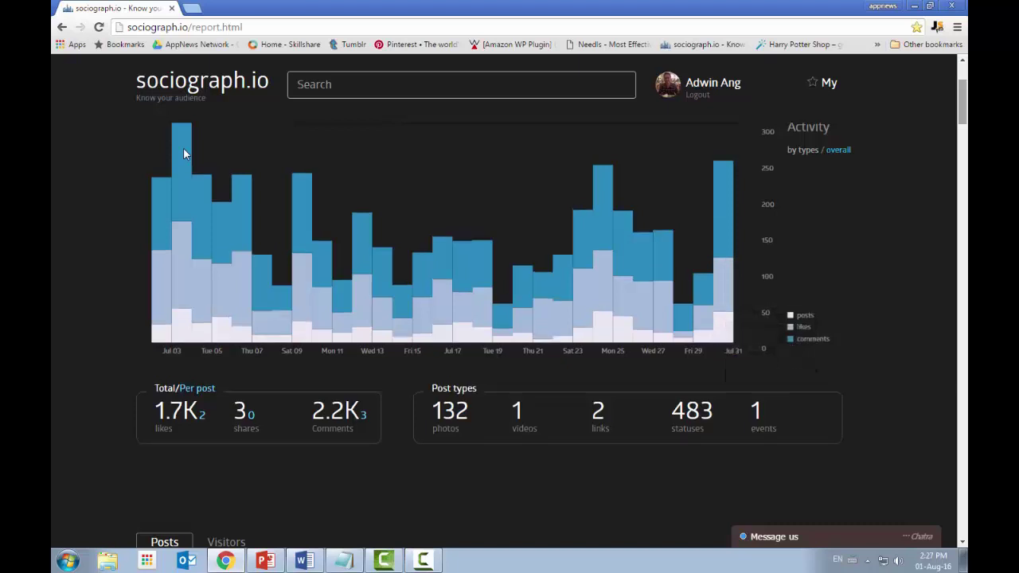
pyautogui.scroll(-1, 183, 153)
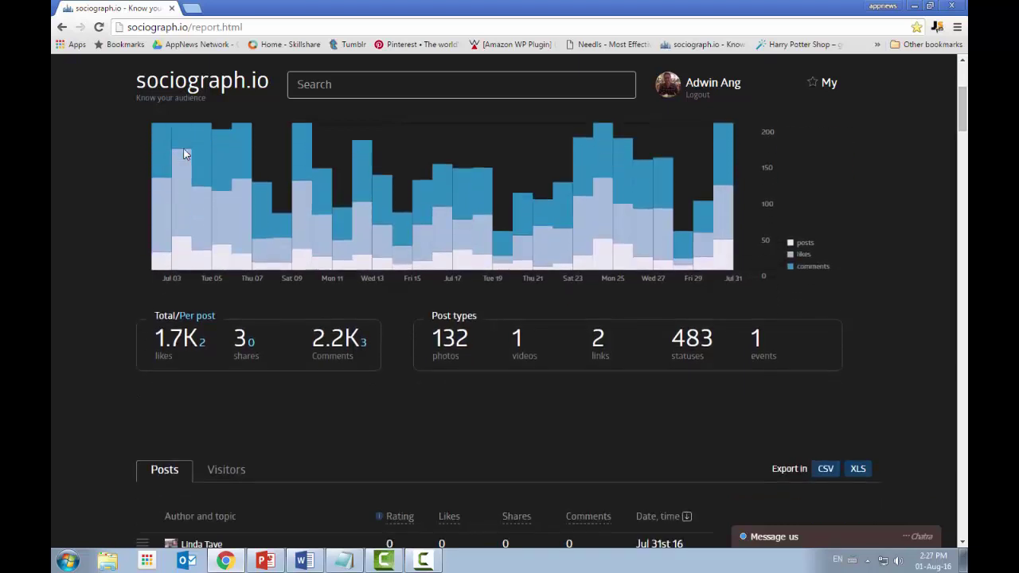
pyautogui.scroll(-4, 183, 153)
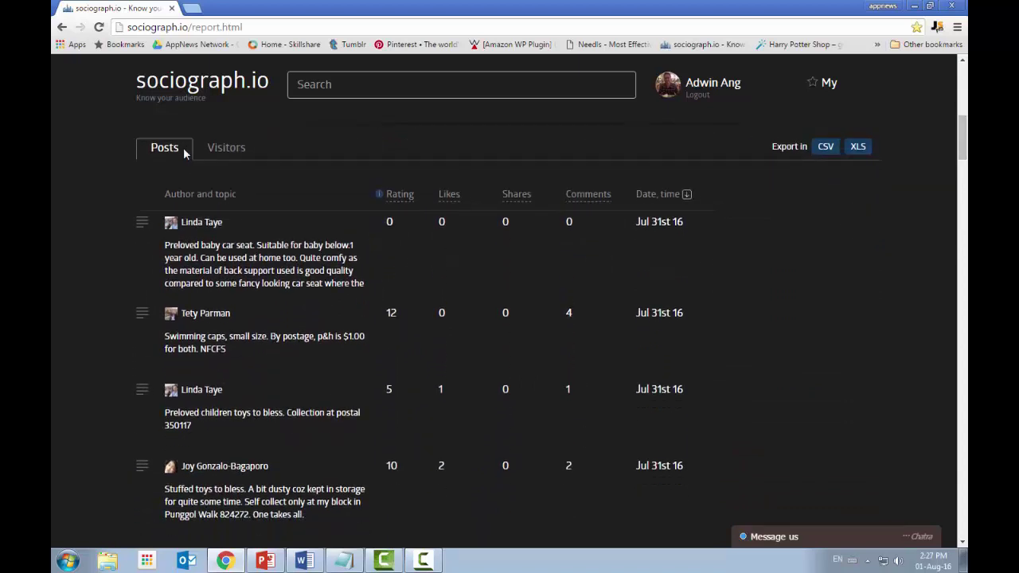
pyautogui.scroll(1, 183, 154)
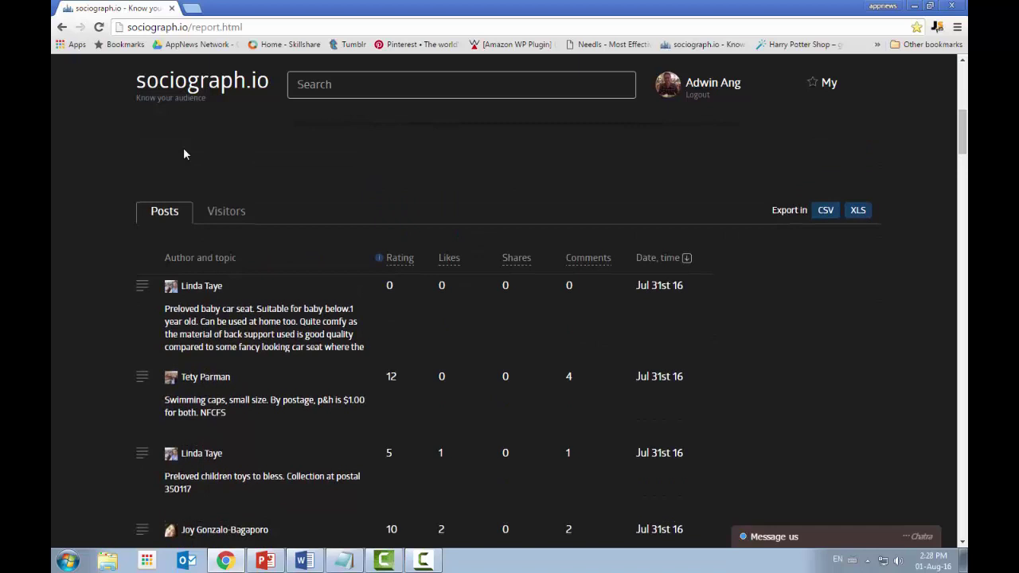
pyautogui.scroll(-1, 184, 154)
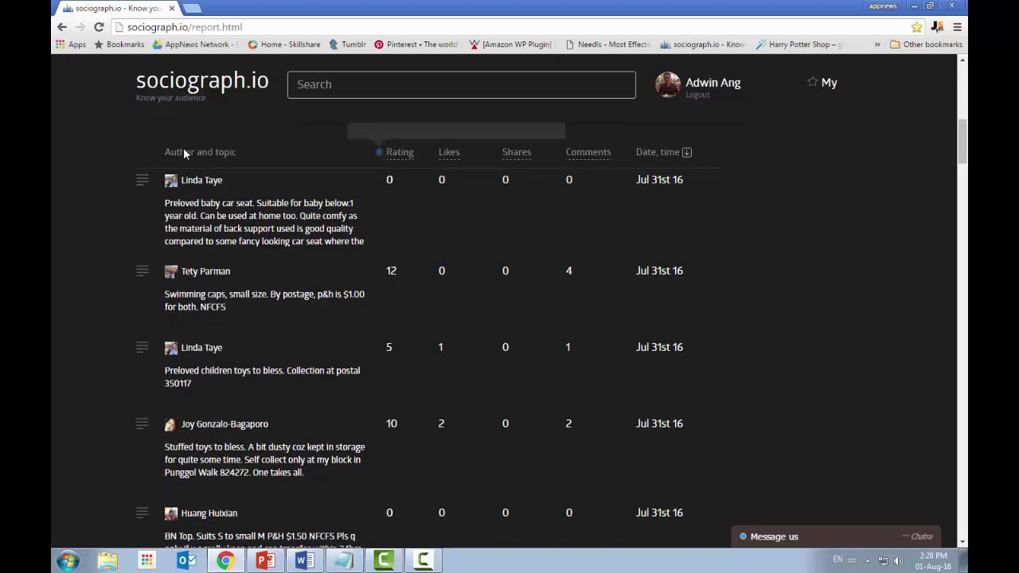
pyautogui.scroll(2, 184, 154)
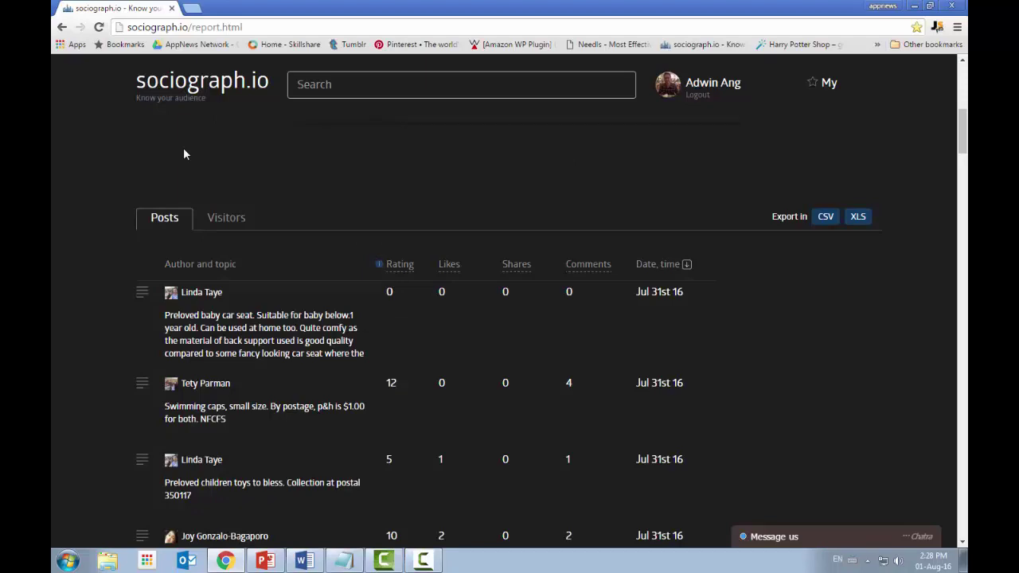
pyautogui.scroll(-2, 184, 154)
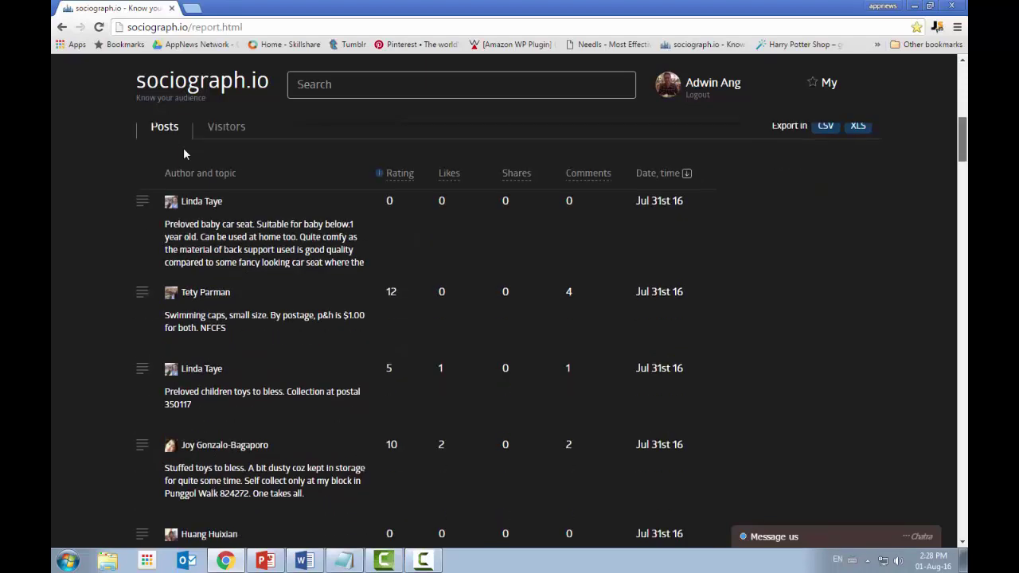
pyautogui.scroll(-4, 184, 153)
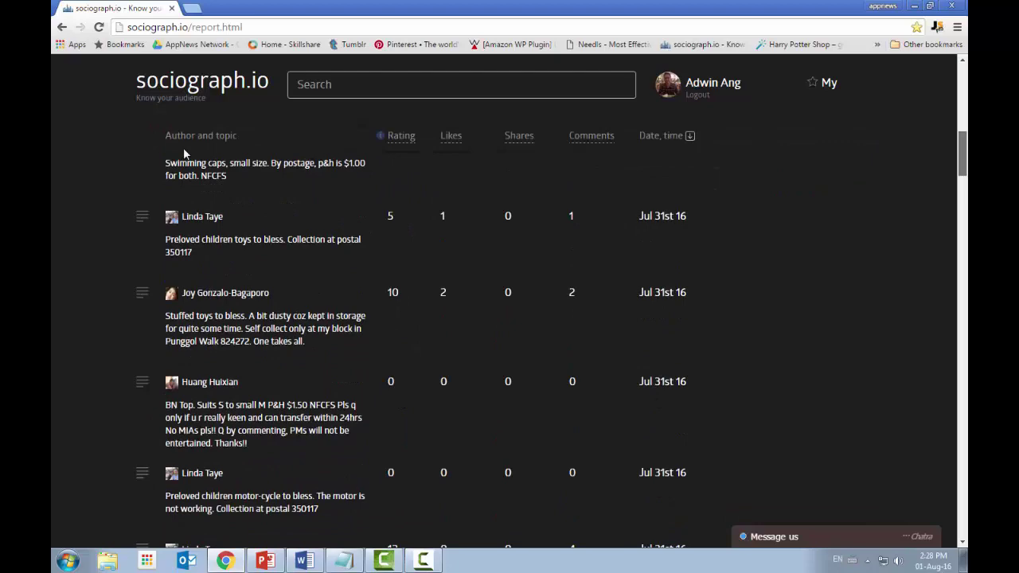
pyautogui.scroll(-4, 184, 154)
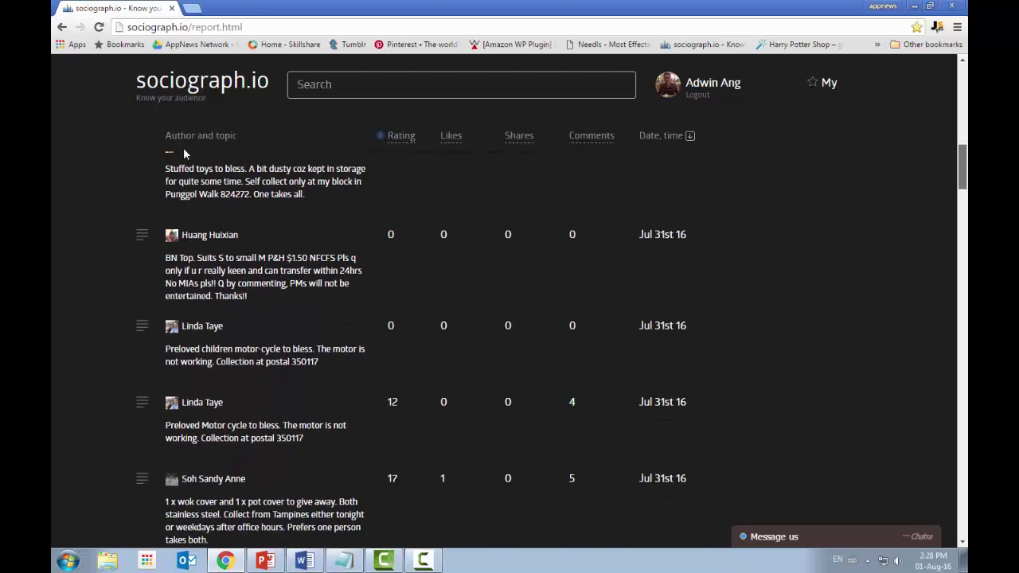
pyautogui.scroll(-6, 184, 153)
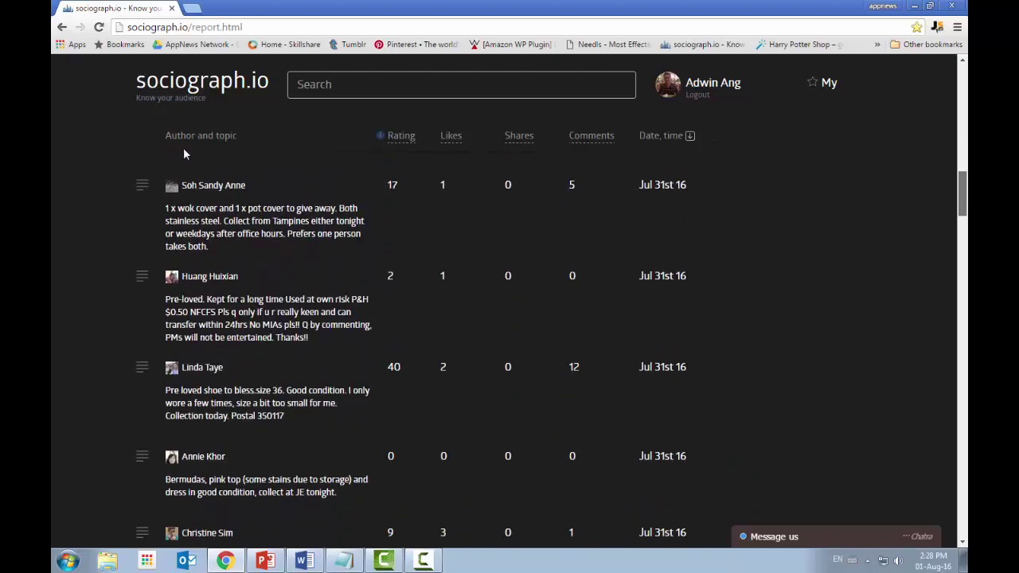
pyautogui.scroll(15, 184, 154)
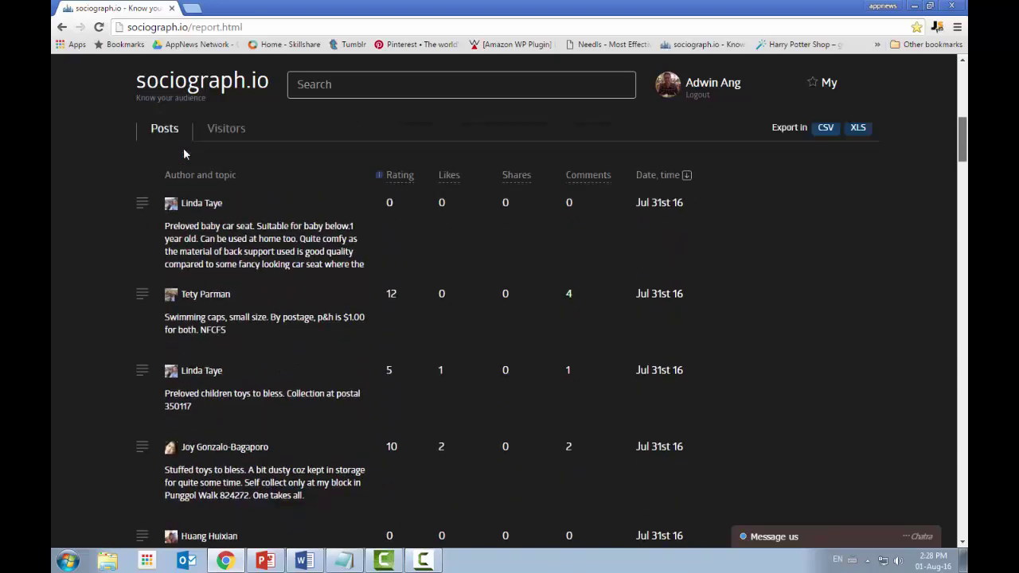
pyautogui.scroll(-2, 184, 154)
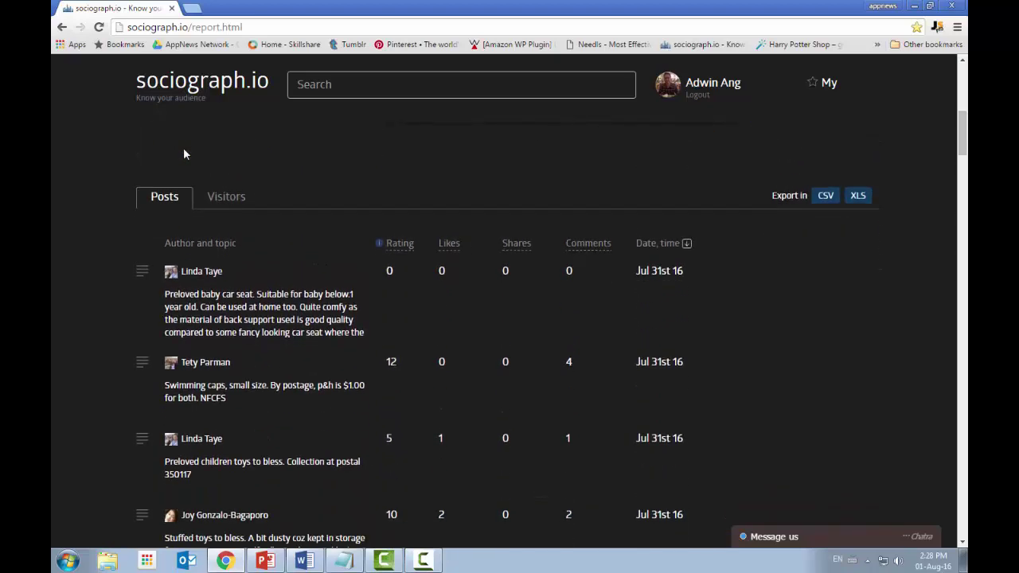
pyautogui.scroll(2, 184, 154)
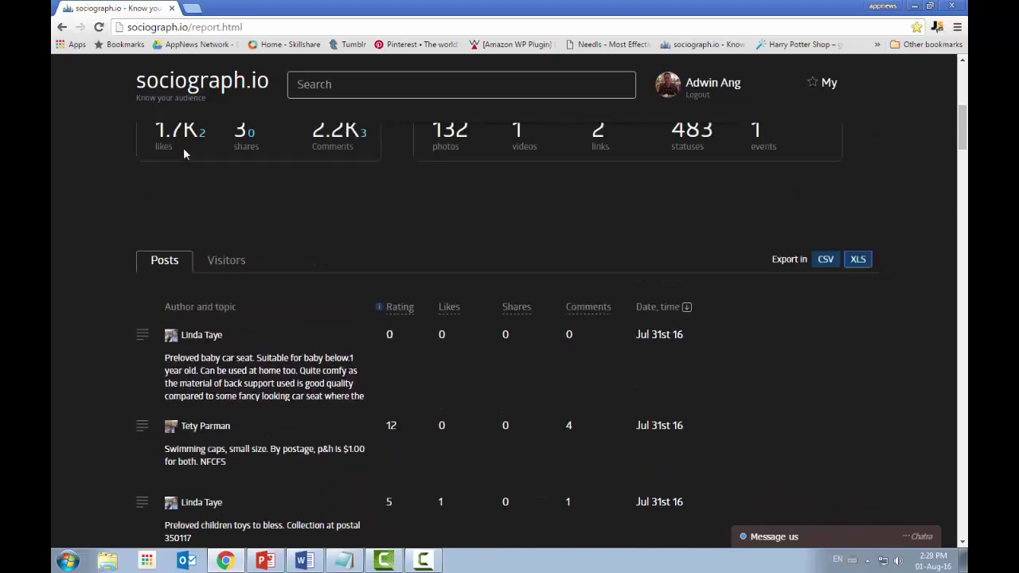
pyautogui.scroll(2, 184, 154)
pyautogui.scroll(-1, 184, 153)
pyautogui.scroll(1, 183, 154)
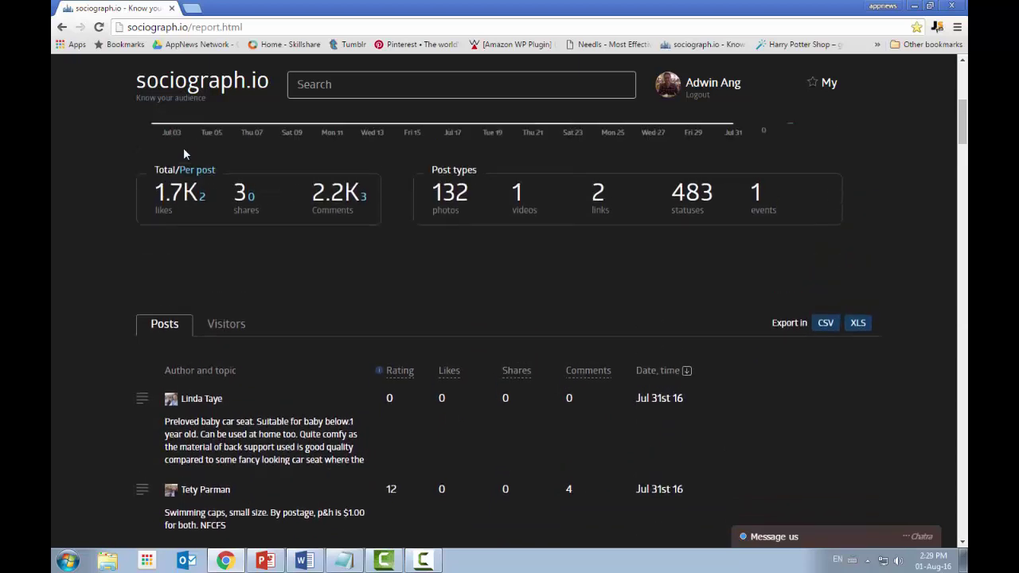
pyautogui.scroll(-2, 184, 154)
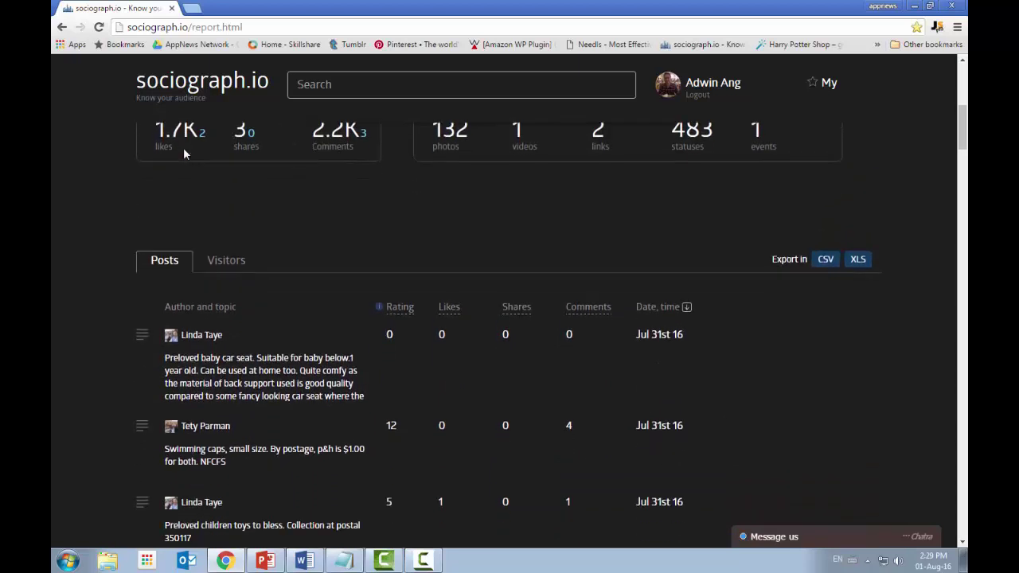
pyautogui.scroll(2, 184, 153)
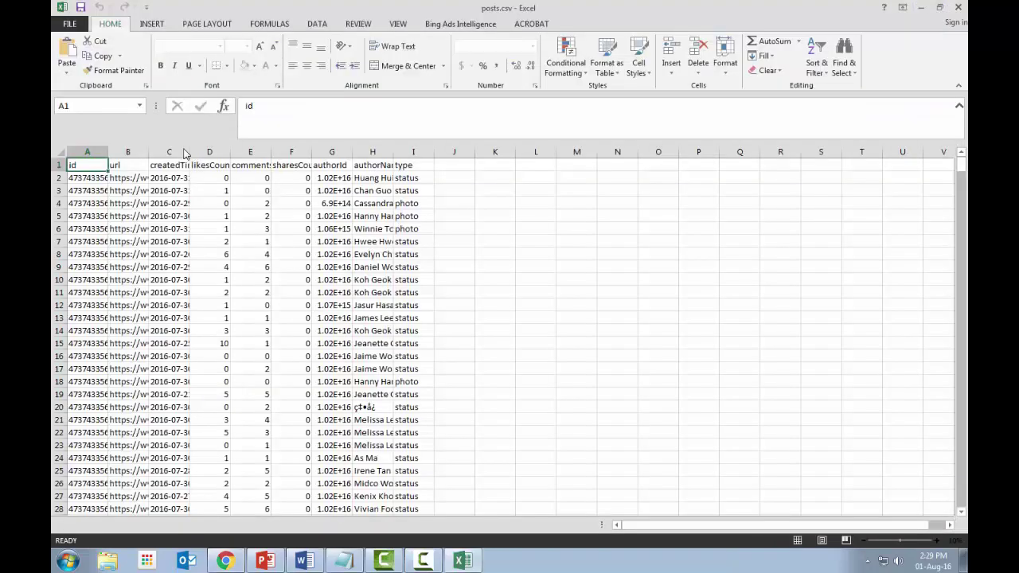
# Widen the authorId column G so its 1.0153E+16-style values display
pyautogui.scroll(-1, 184, 153)
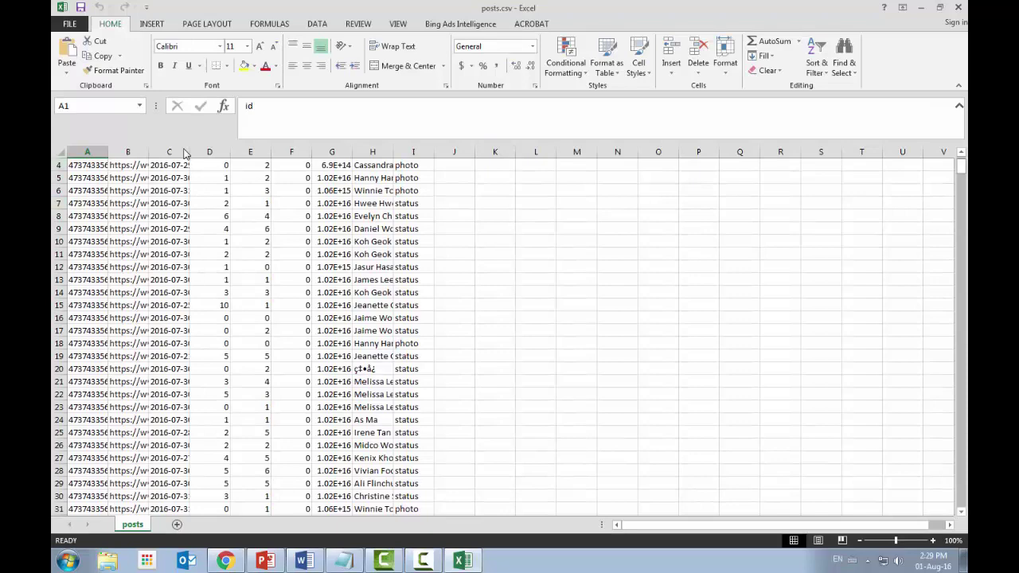
pyautogui.scroll(1, 184, 153)
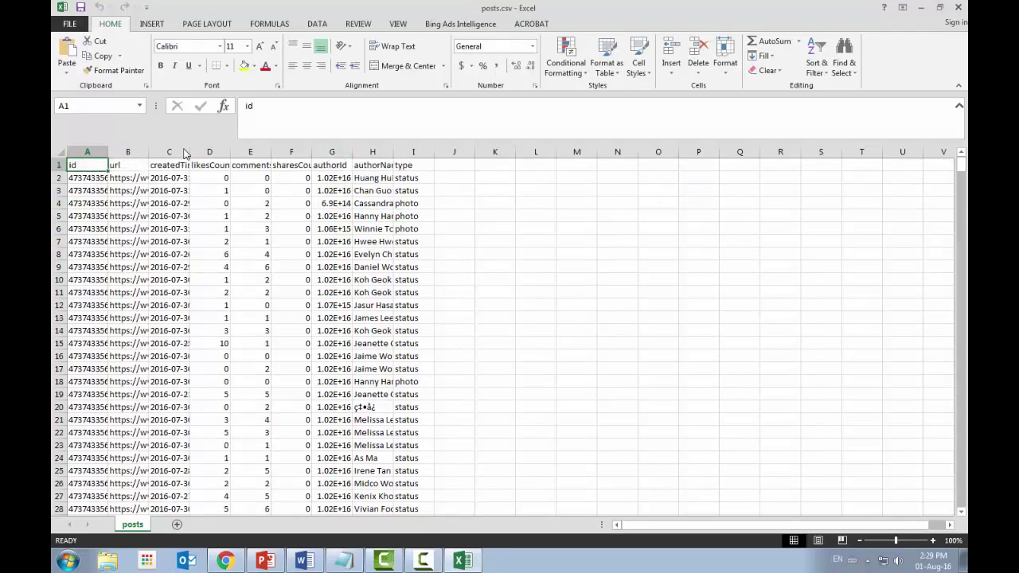
pyautogui.moveTo(352, 152); pyautogui.dragTo(436, 152)
# Fill the authorName header cell H1 yellow
pyautogui.press('Right')
pyautogui.press('Right')
pyautogui.press('Right')
pyautogui.press('Right')
pyautogui.press('Right')
pyautogui.press('Right')
pyautogui.press('Right')
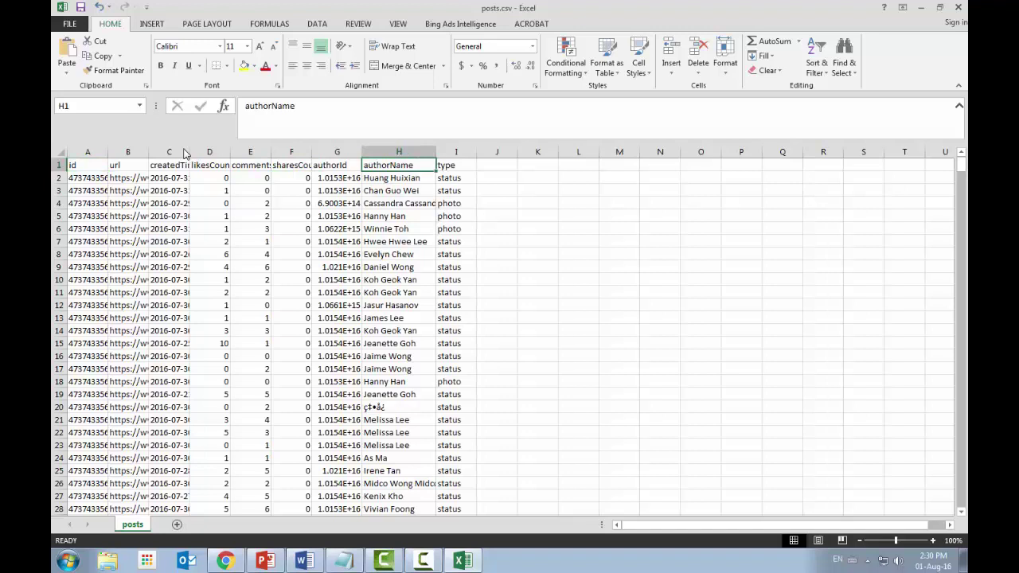
pyautogui.hotkey('ctrl', 'space')
pyautogui.press('Up')
pyautogui.hotkey('alt', 'h')
pyautogui.press('h')
pyautogui.press('Return')
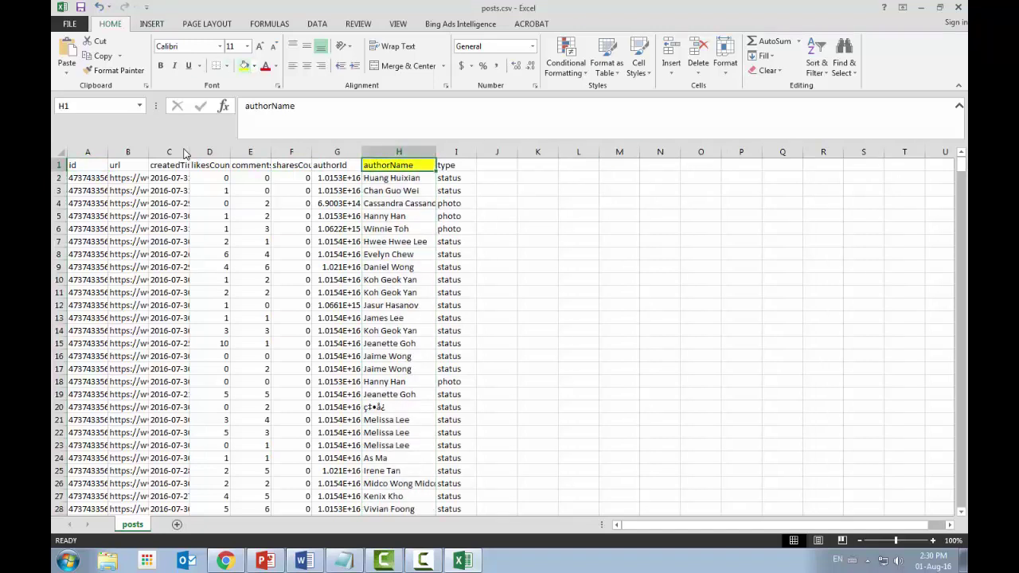
# Turn on filters for the header row of the posts sheet
pyautogui.press('Right')
pyautogui.press('Home')
pyautogui.hotkey('shift', 'space')
pyautogui.hotkey('alt', 'h')
pyautogui.press('s')
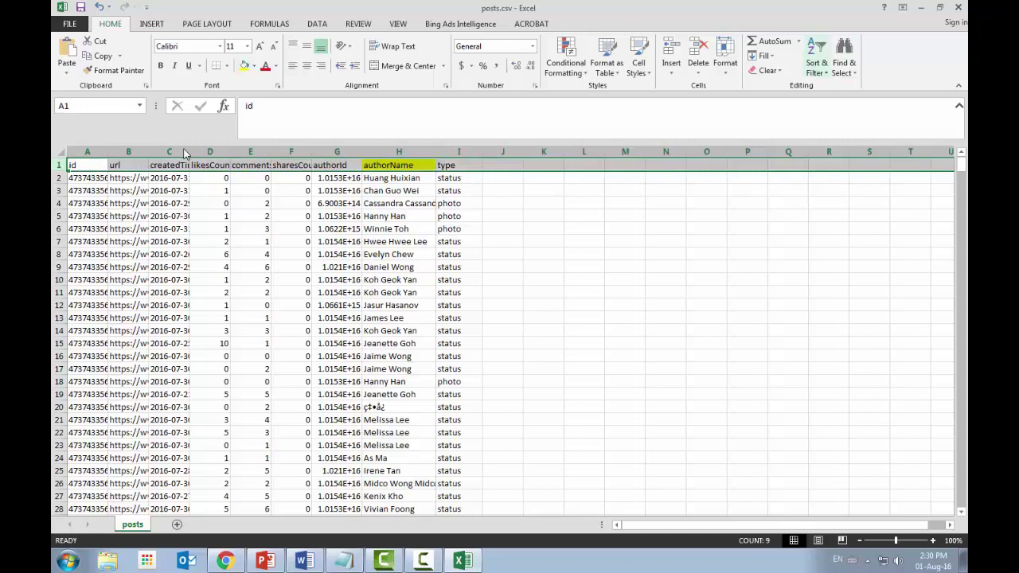
pyautogui.press('Down')
pyautogui.press('Down')
pyautogui.press('Down')
pyautogui.press('Return')
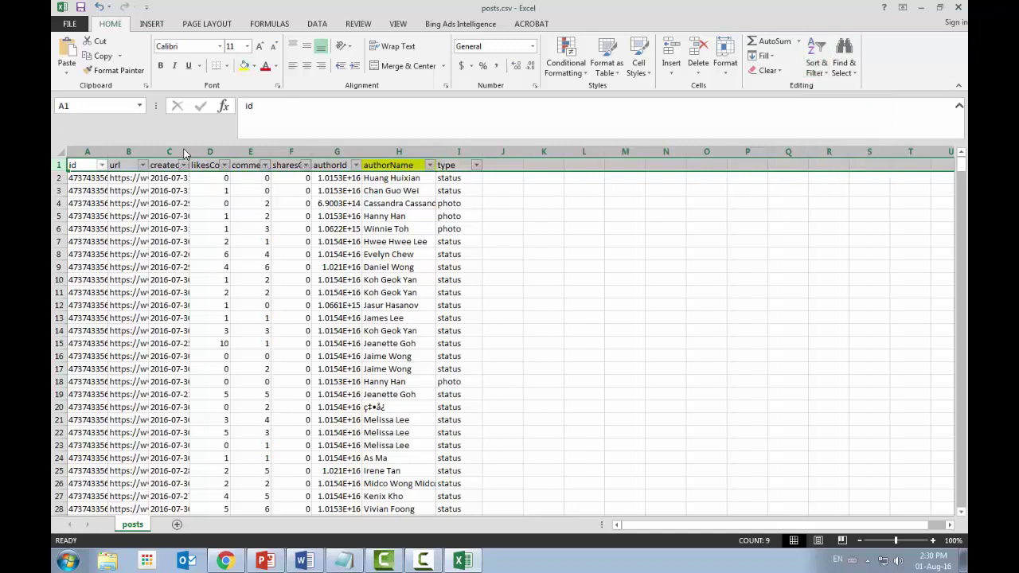
pyautogui.click(706, 203)
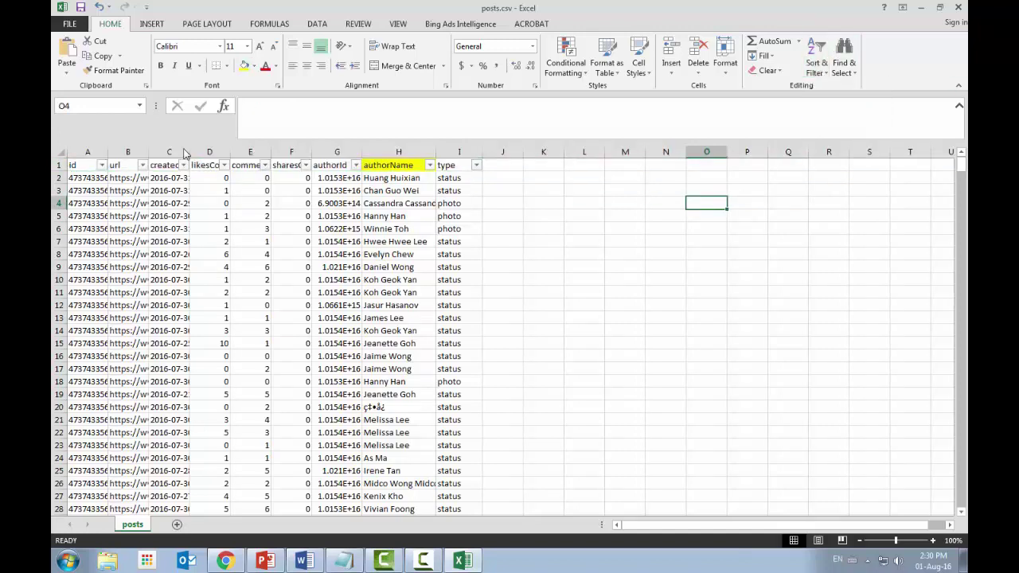
# Browse the likesCount filter values and widen the authorName column slightly
pyautogui.hotkey('alt', 'Down')
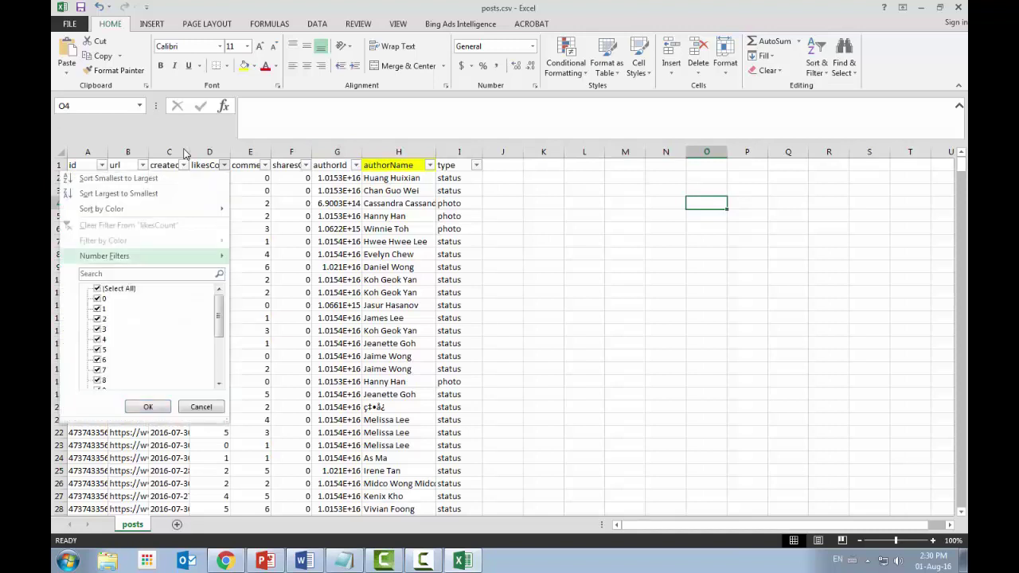
pyautogui.scroll(-1, 151, 335)
pyautogui.scroll(-3, 185, 153)
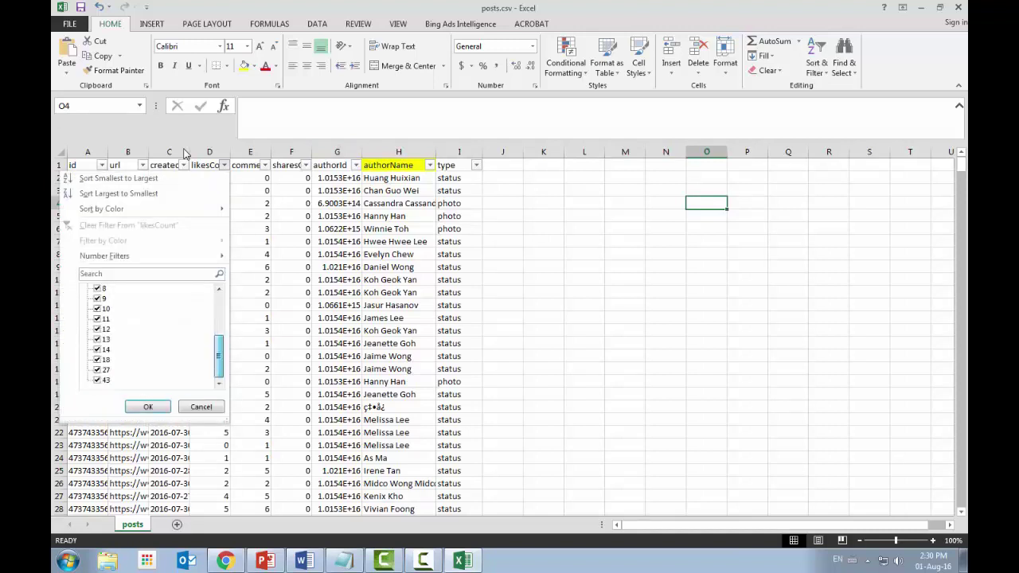
pyautogui.scroll(3, 184, 153)
pyautogui.scroll(-2, 185, 153)
pyautogui.press('Escape')
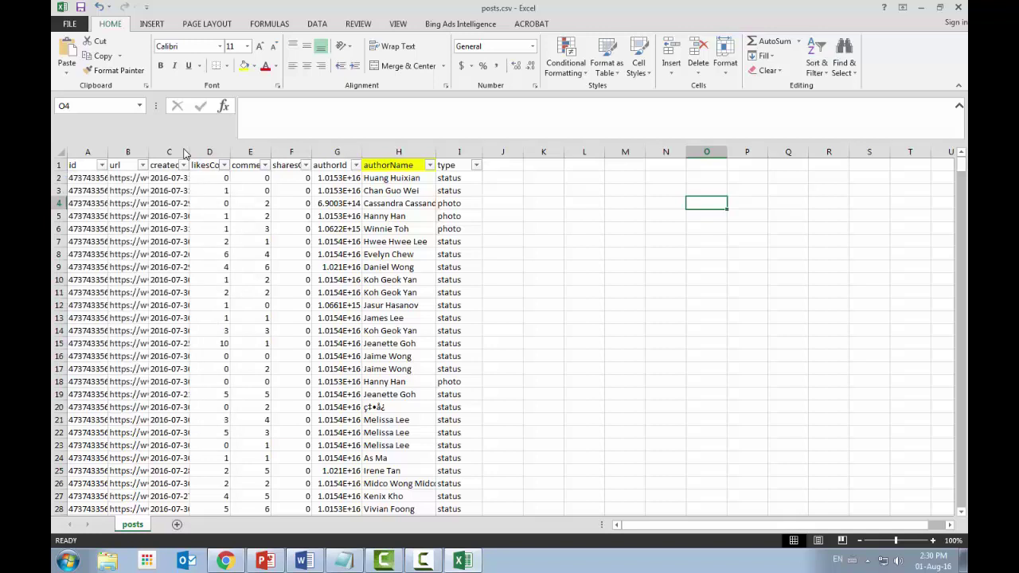
pyautogui.hotkey('alt', 'Down')
pyautogui.press('Escape')
pyautogui.moveTo(436, 152); pyautogui.dragTo(451, 152)
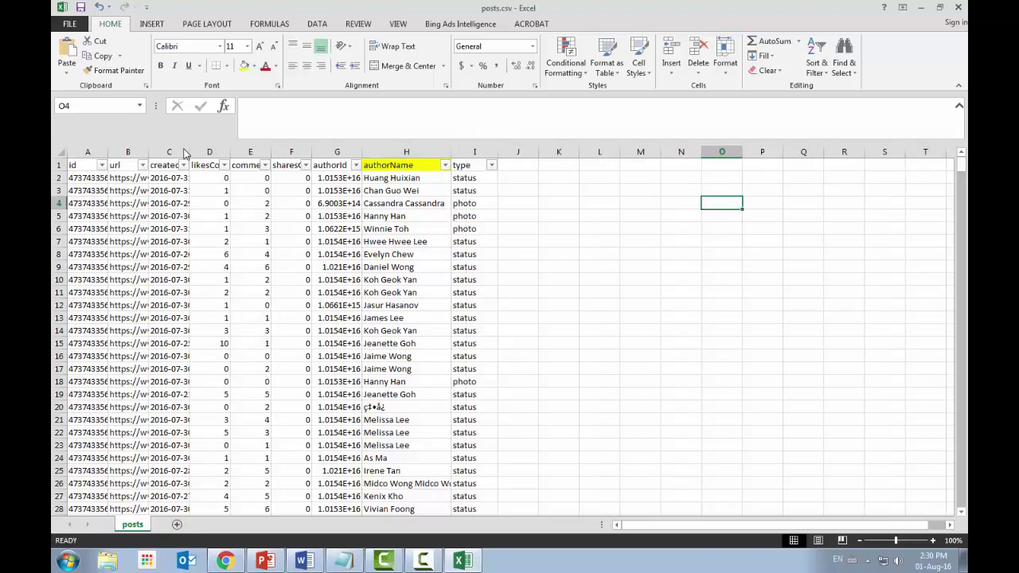
# Filter likesCount to show only posts with 18, 27 or 43 likes
pyautogui.click(225, 165)
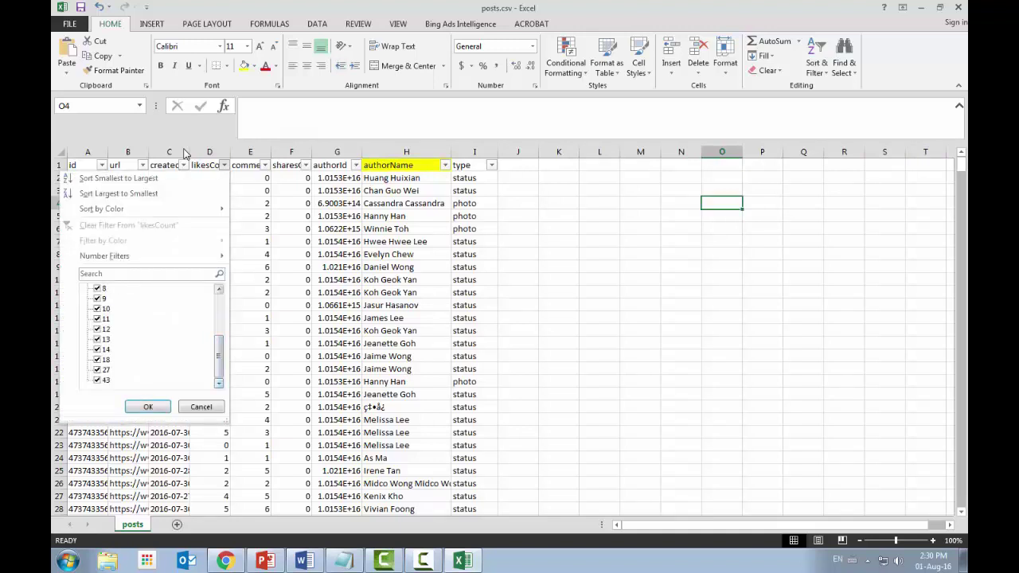
pyautogui.scroll(4, 183, 153)
pyautogui.click(97, 288)
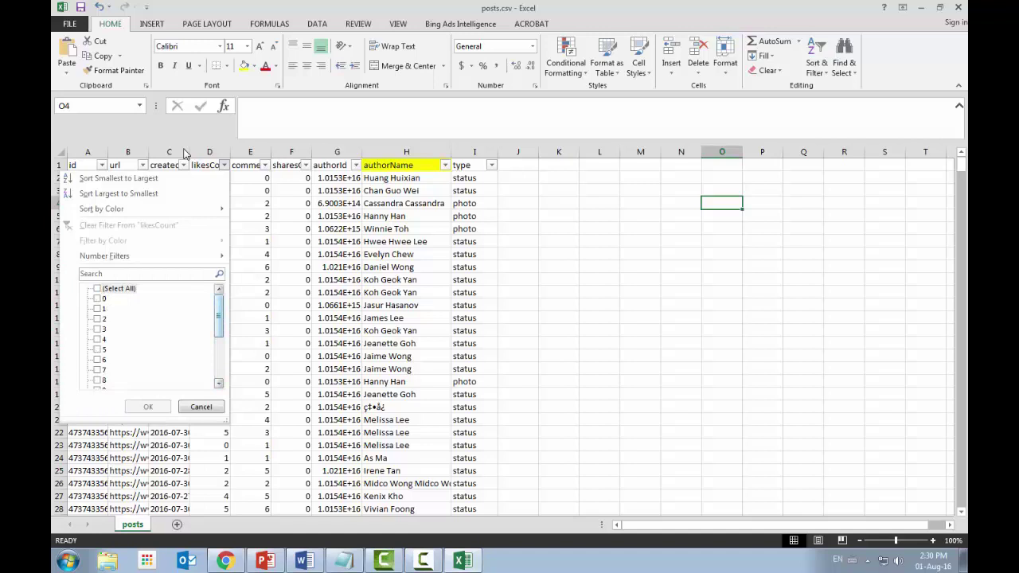
pyautogui.scroll(-4, 152, 334)
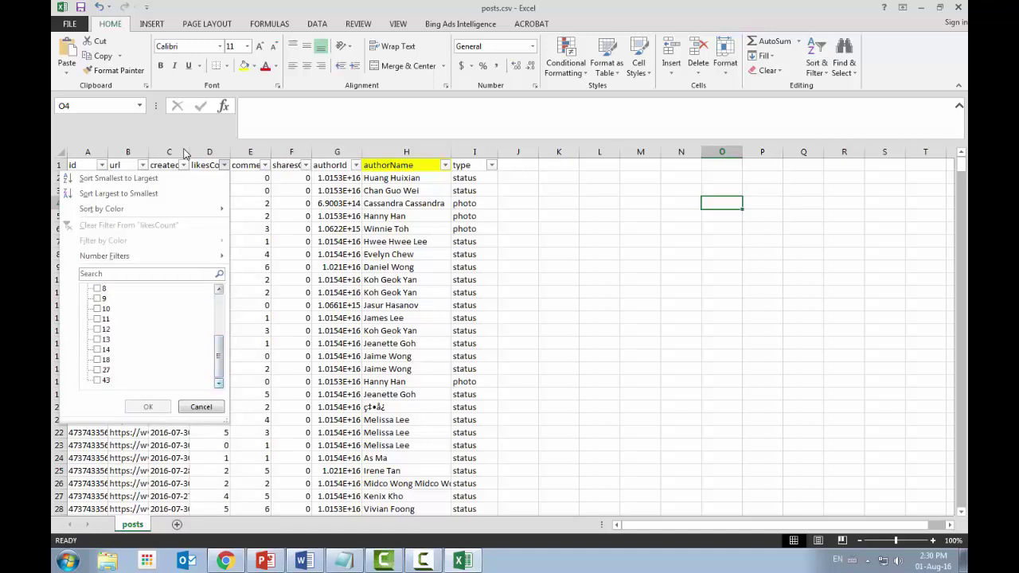
pyautogui.click(97, 380)
pyautogui.click(97, 370)
pyautogui.click(97, 359)
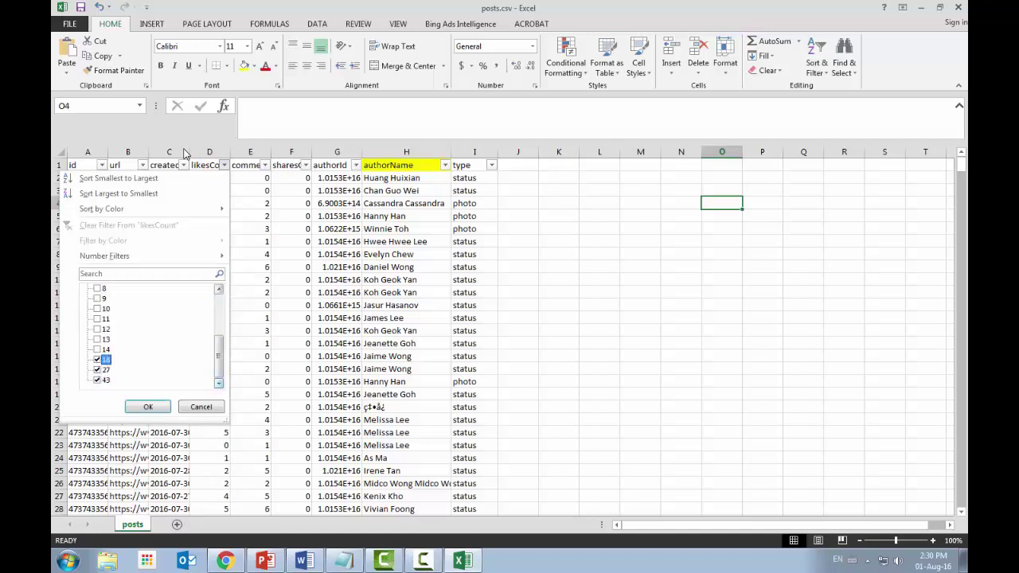
pyautogui.click(147, 406)
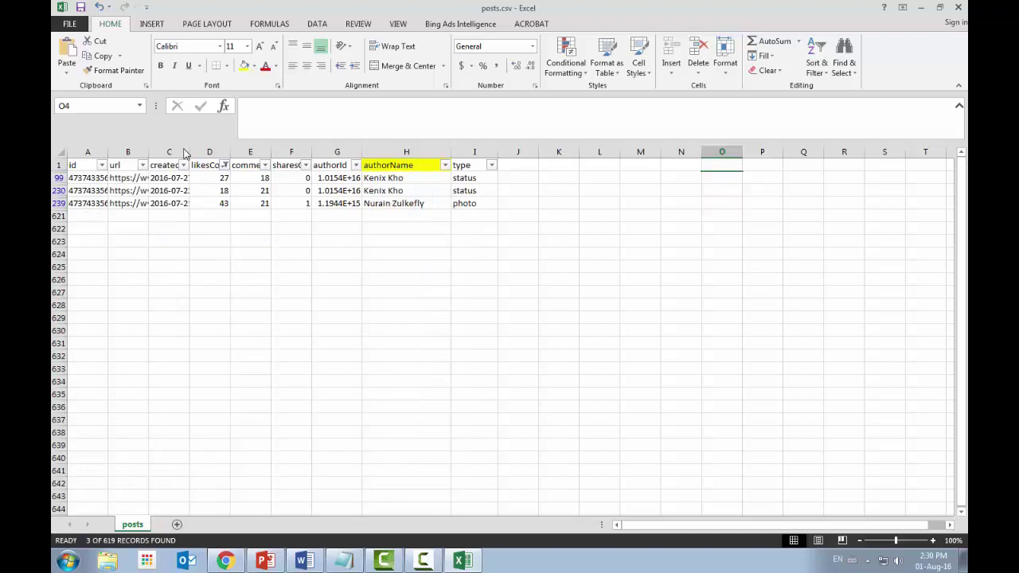
# Widen the authorName and authorId columns further, then return to the sociograph.io report
pyautogui.moveTo(450, 153); pyautogui.dragTo(466, 153)
pyautogui.moveTo(362, 153); pyautogui.dragTo(372, 153)
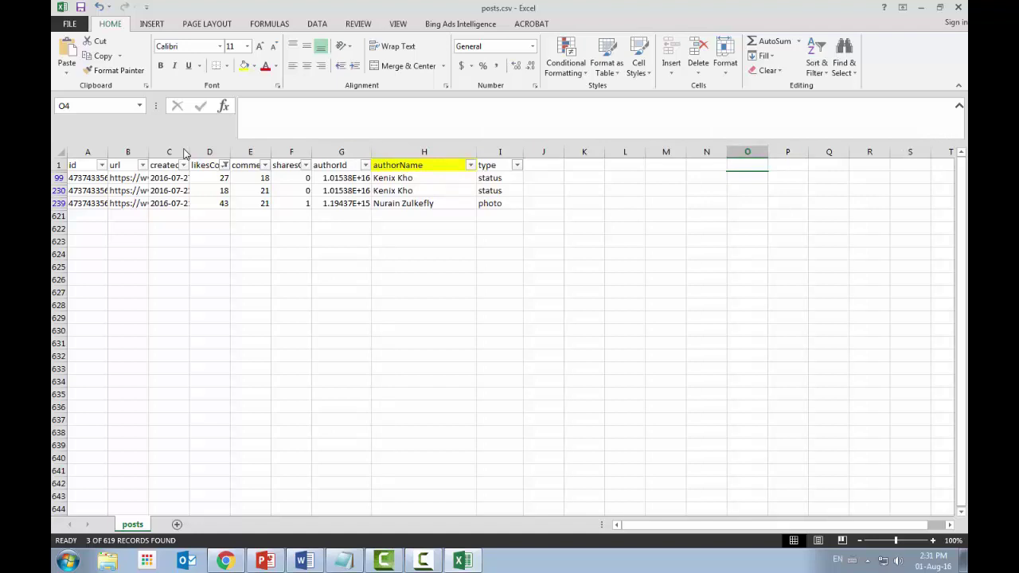
pyautogui.moveTo(500, 216); pyautogui.dragTo(423, 216)
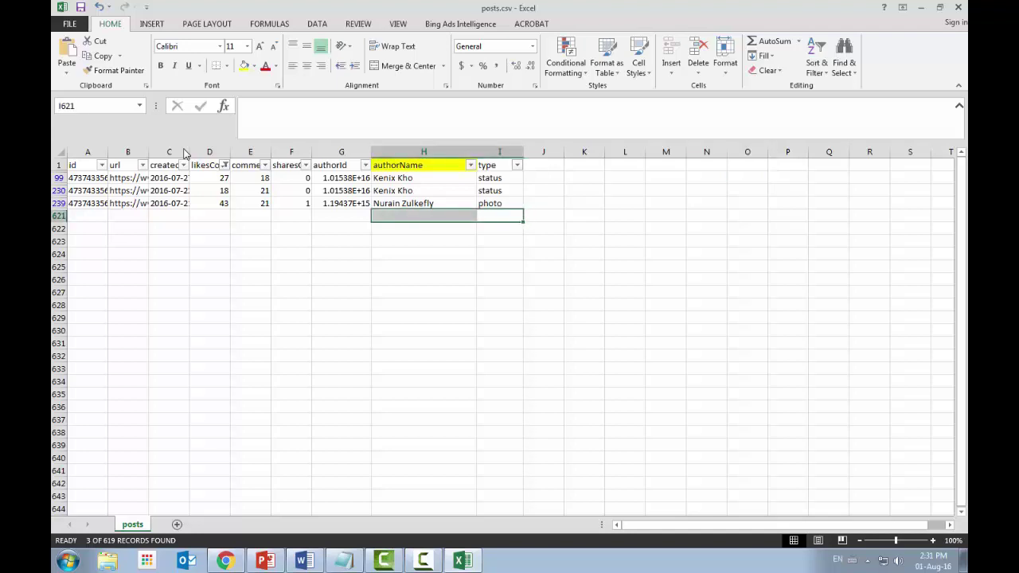
pyautogui.press('Left')
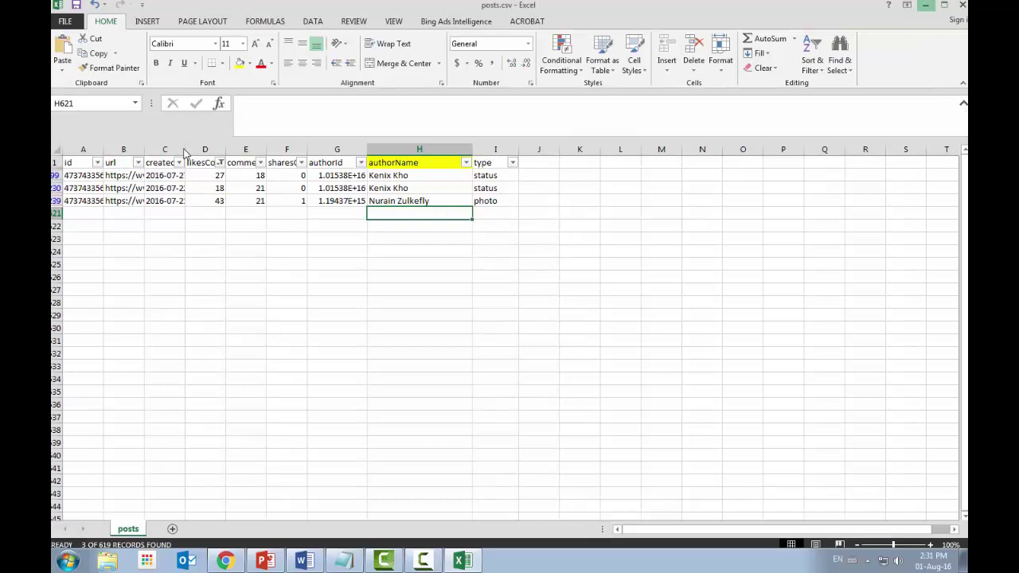
pyautogui.hotkey('alt', 'Tab')
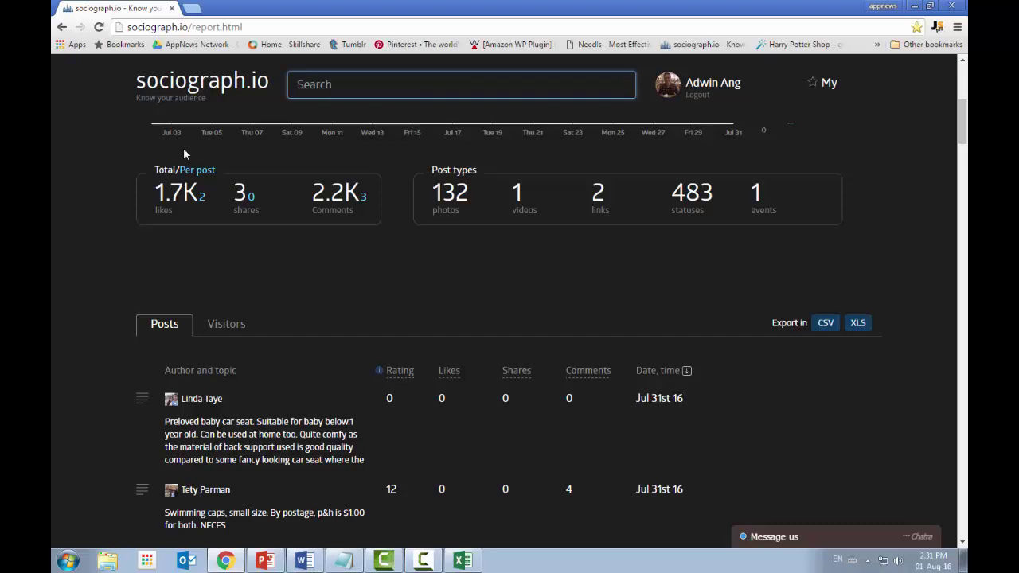
# Search sociograph.io for 'amazon fba', bringing up 122 results
pyautogui.write('a')
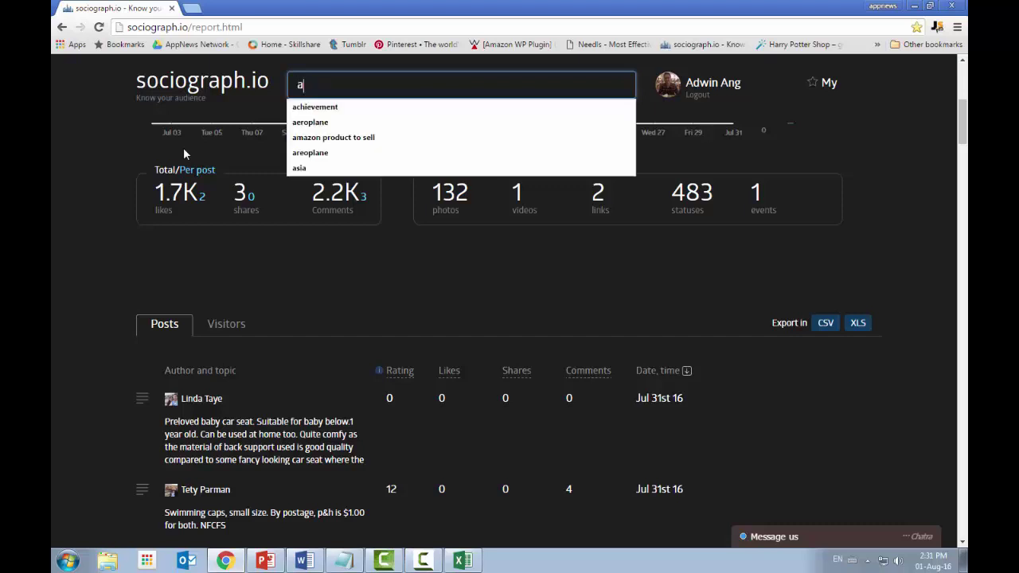
pyautogui.write('mazo')
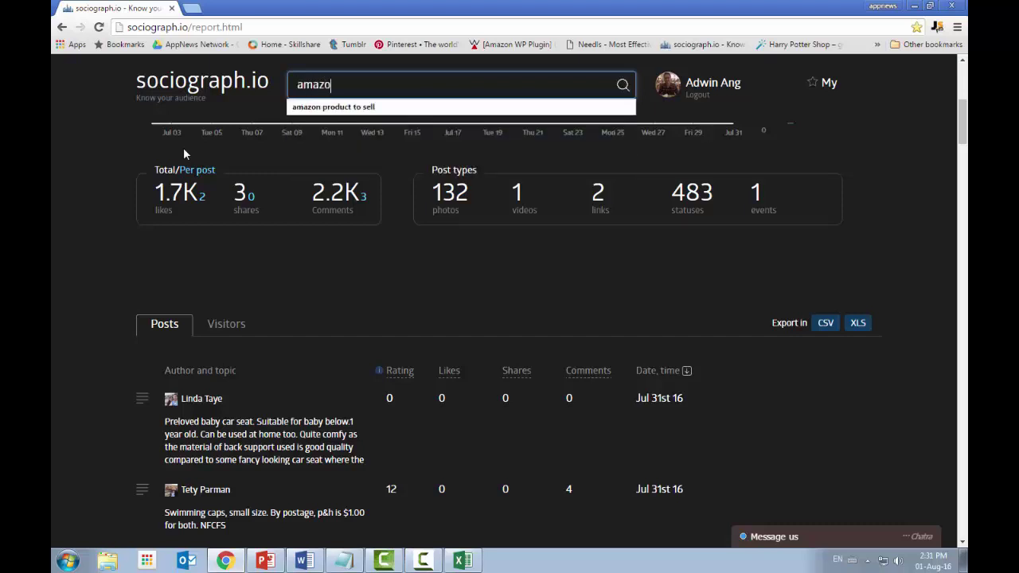
pyautogui.write('n fba')
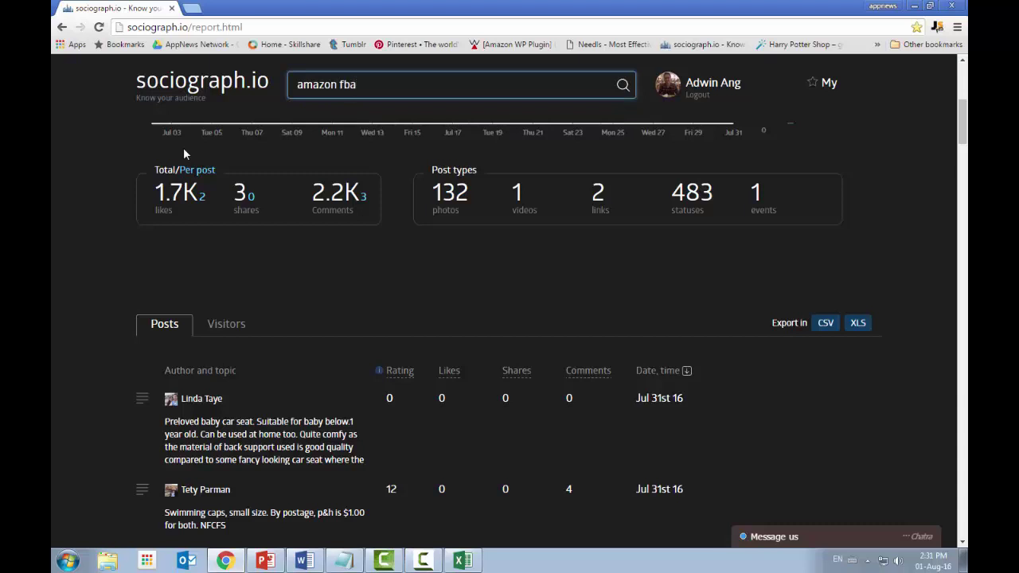
pyautogui.press('Return')
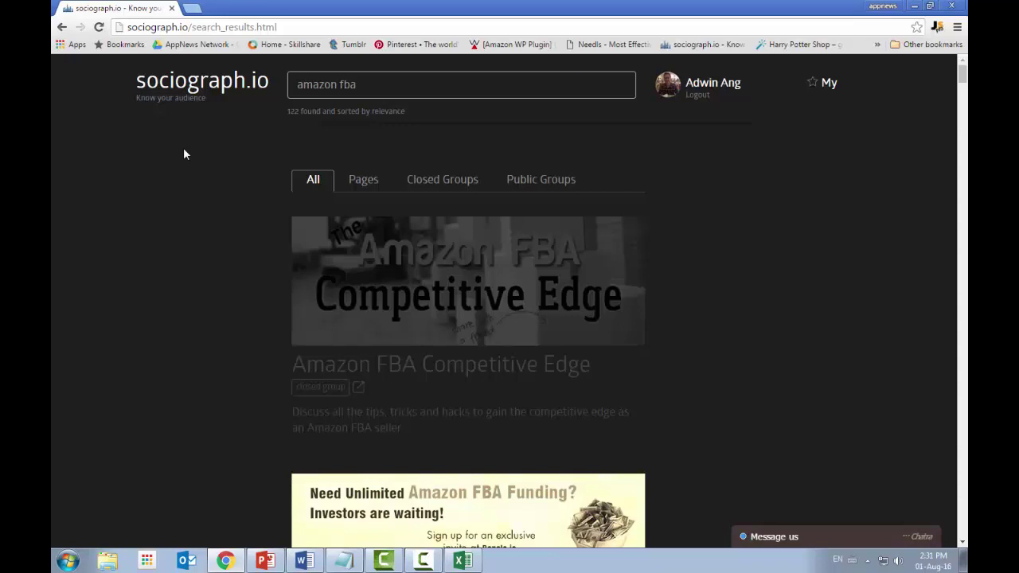
# Scroll the 'amazon fba' results down to Amazon FBA Private Label Sellers (5,071 likes)
pyautogui.scroll(-2, 184, 149)
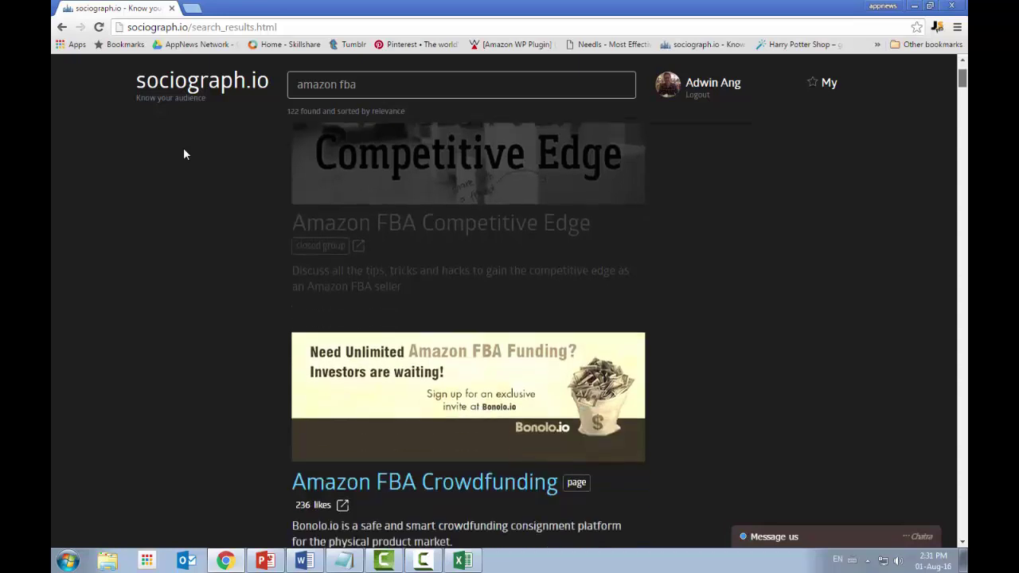
pyautogui.scroll(2, 183, 153)
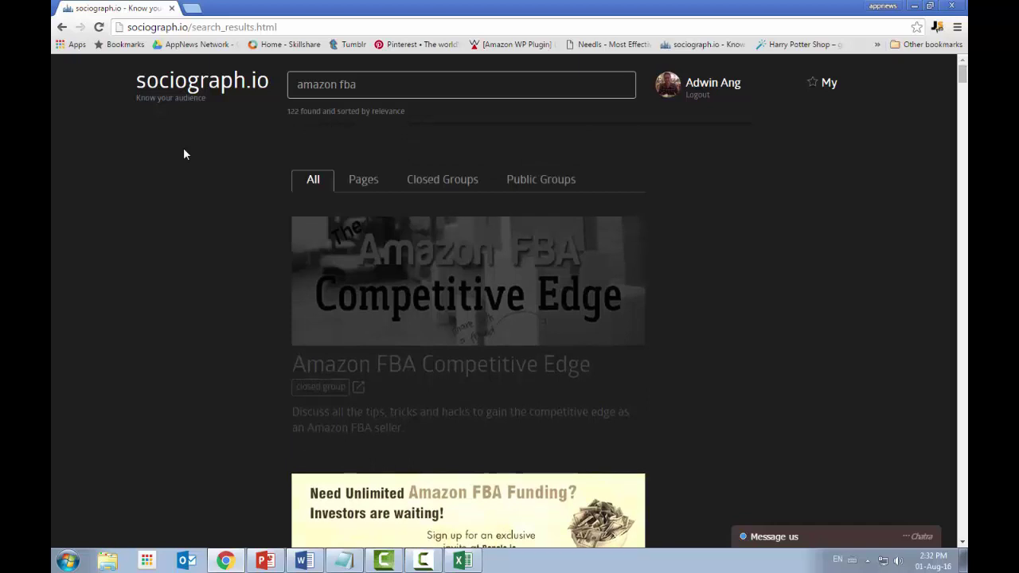
pyautogui.scroll(-5, 183, 154)
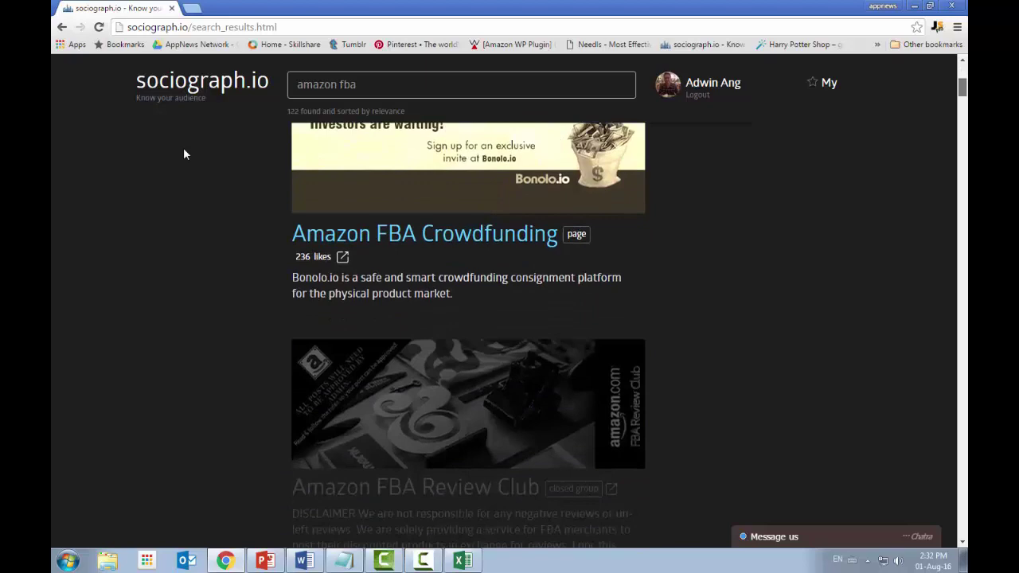
pyautogui.scroll(-4, 183, 151)
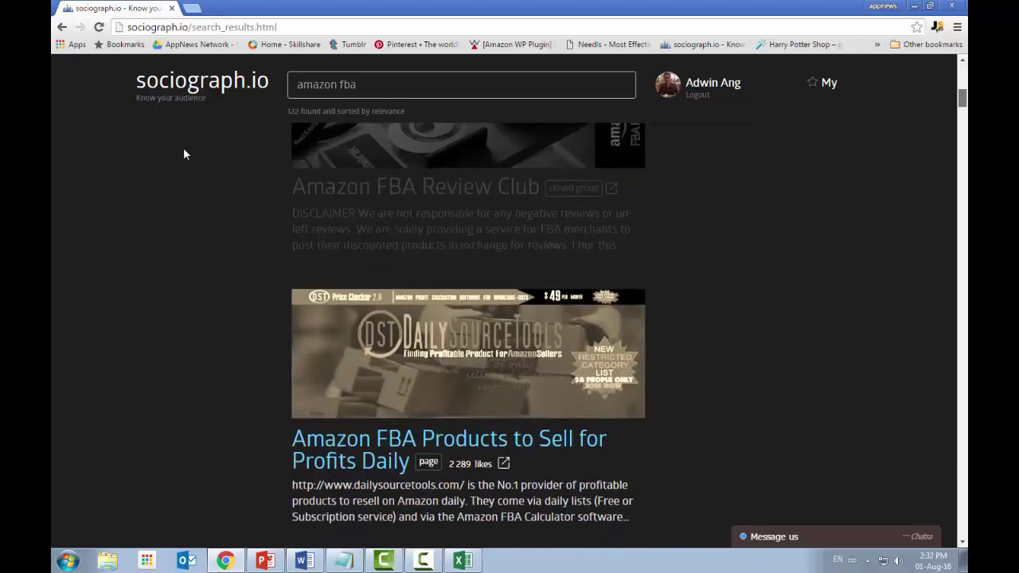
pyautogui.scroll(-4, 184, 153)
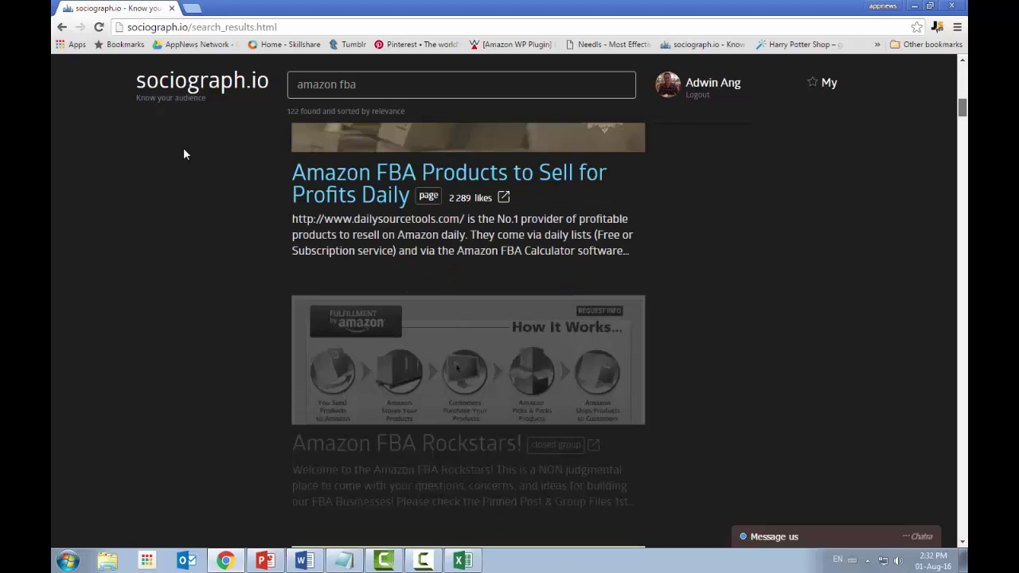
pyautogui.scroll(-4, 183, 153)
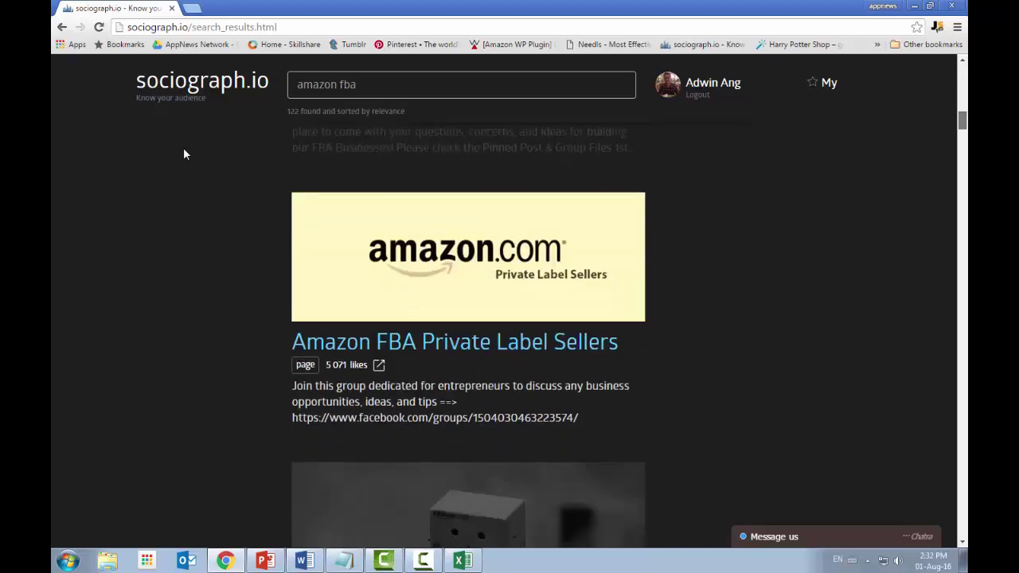
pyautogui.scroll(-2, 184, 154)
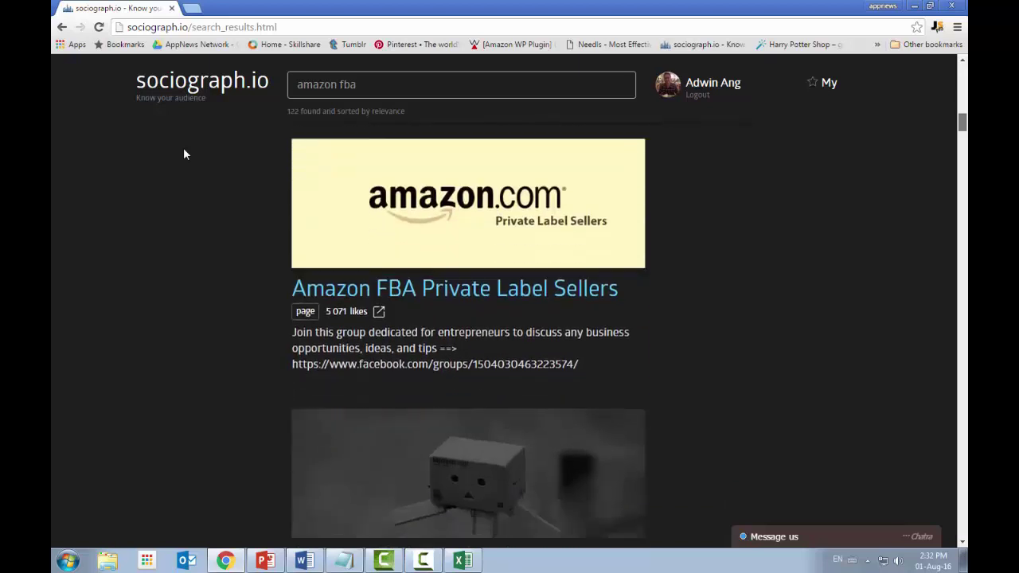
pyautogui.scroll(10, 184, 153)
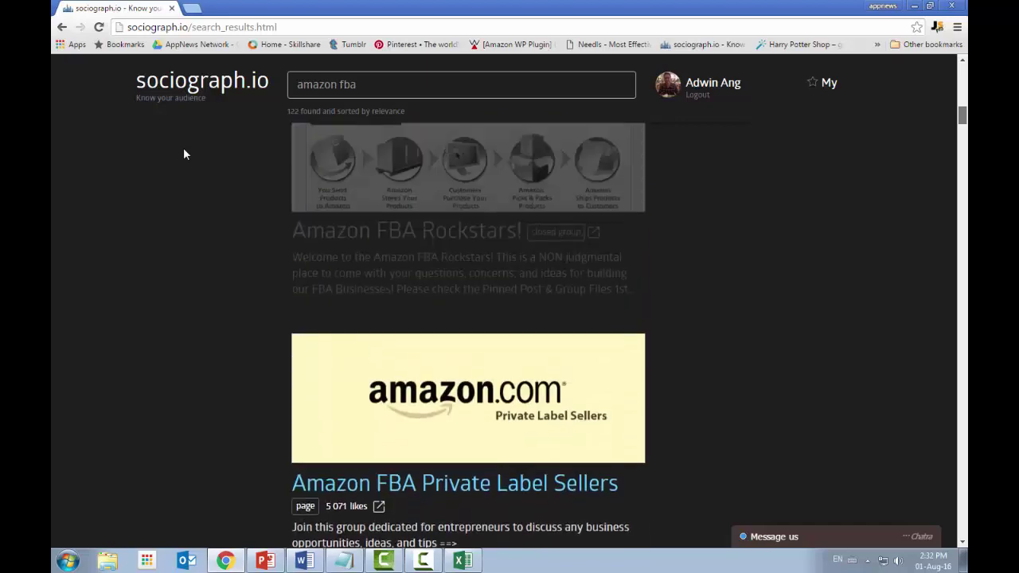
pyautogui.scroll(7, 183, 153)
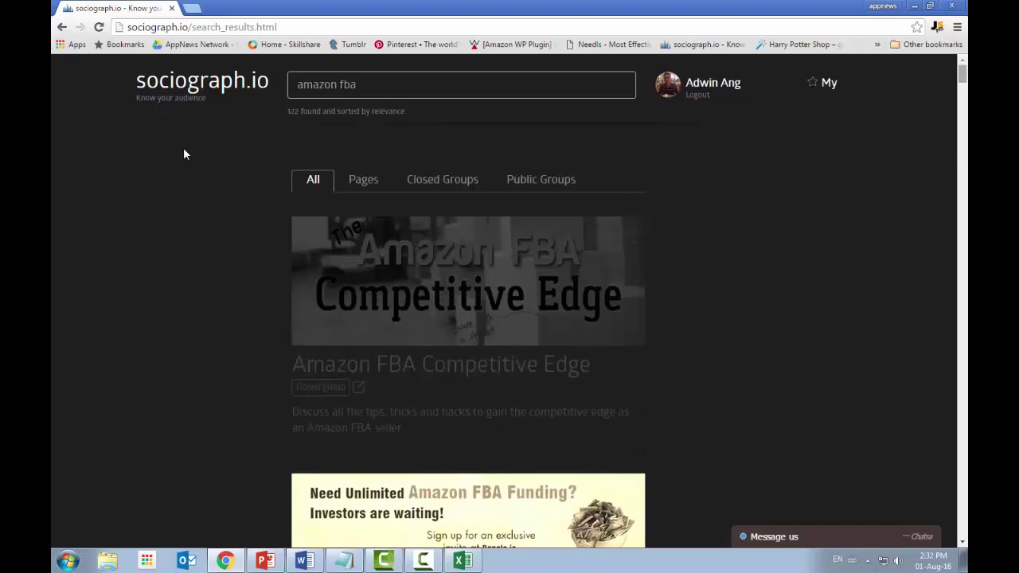
pyautogui.scroll(-6, 183, 154)
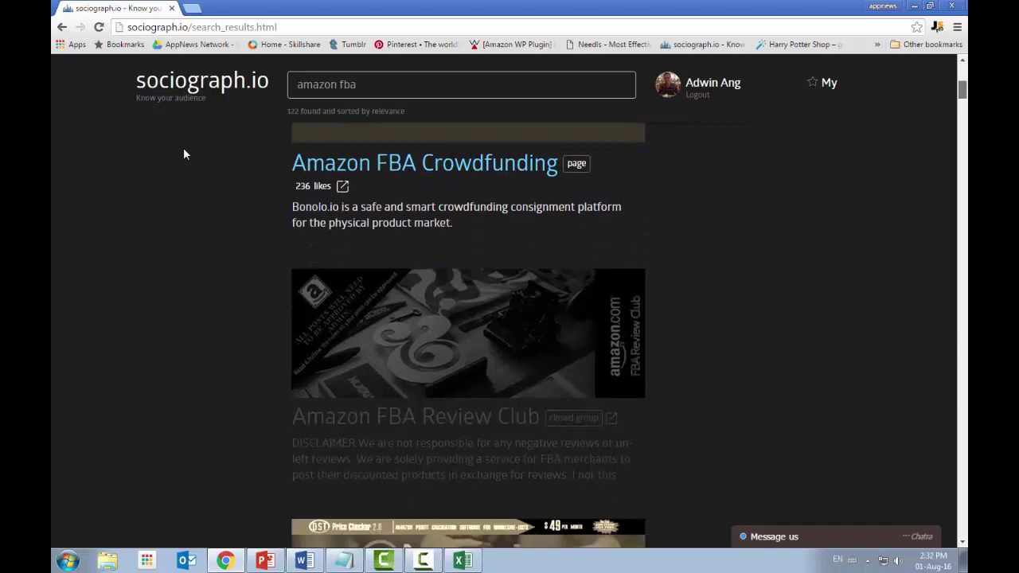
pyautogui.scroll(-6, 183, 154)
pyautogui.scroll(-1, 183, 153)
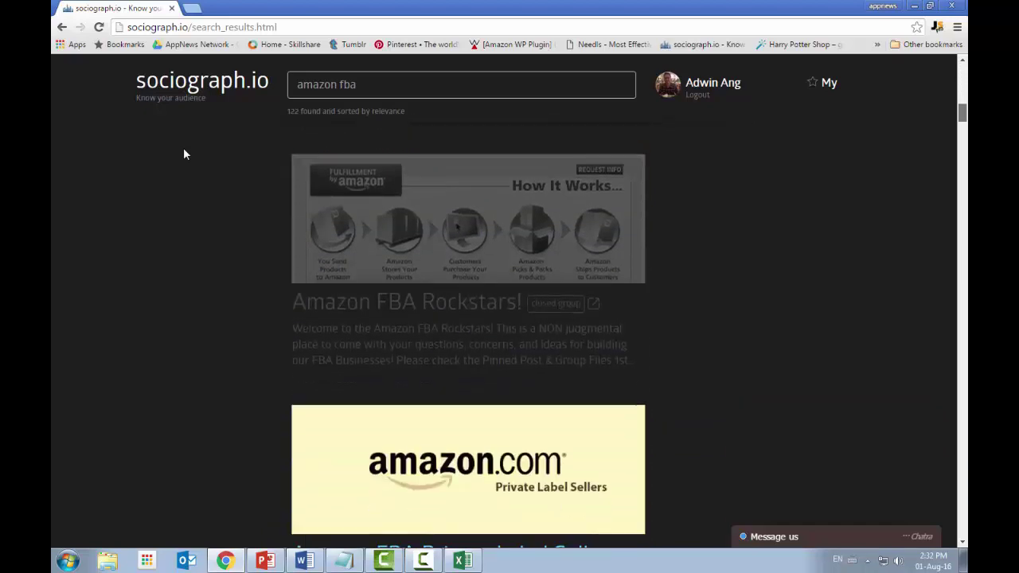
pyautogui.scroll(-3, 183, 154)
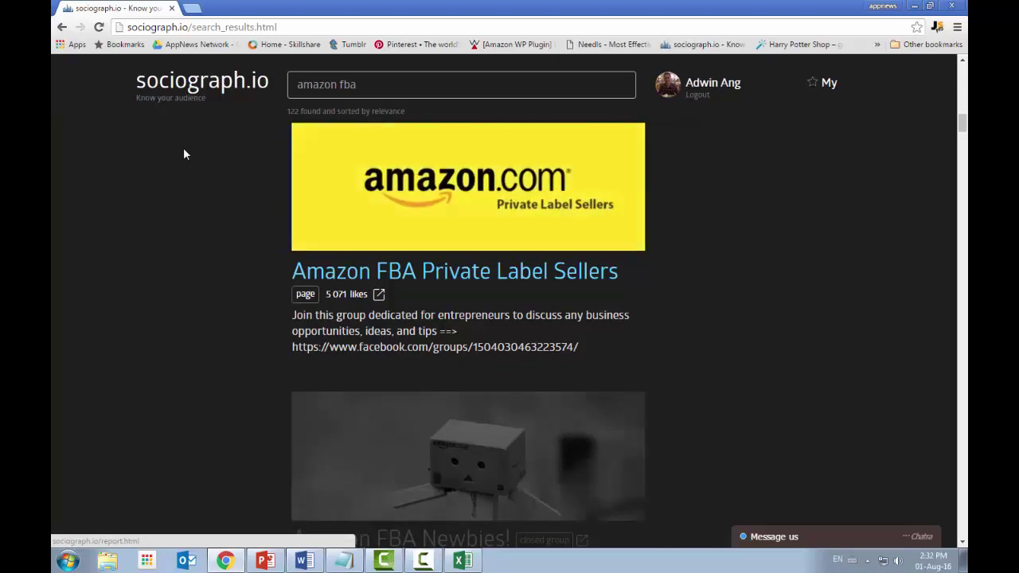
# Open the Amazon FBA Private Label Sellers report and review its July 2016 totals
pyautogui.press('Return')
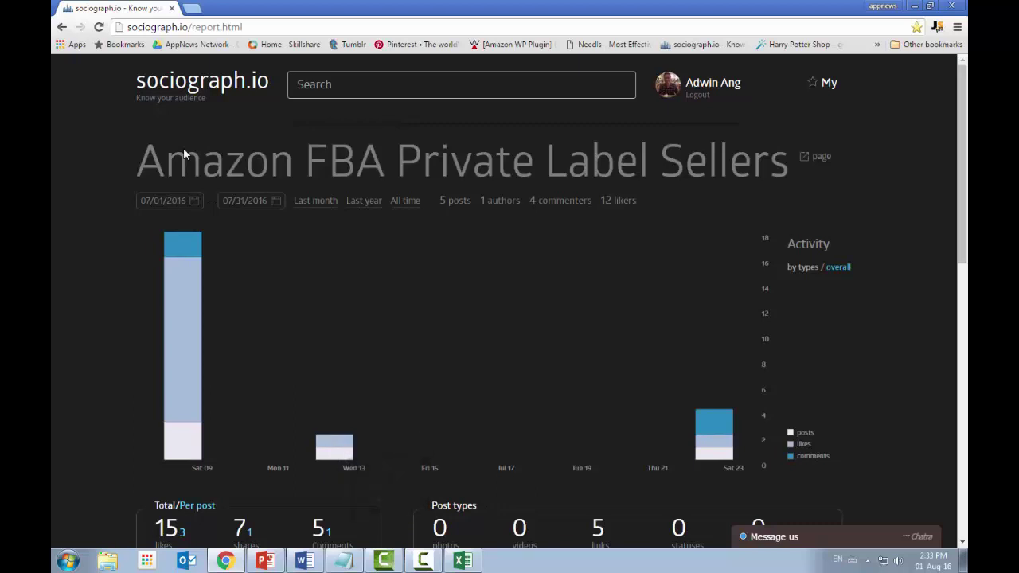
pyautogui.scroll(-1, 183, 153)
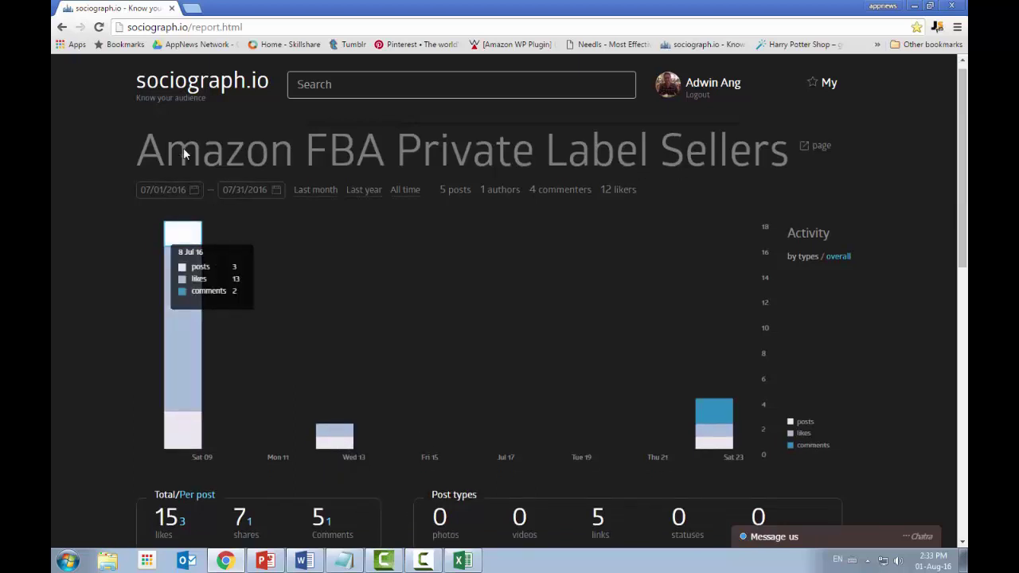
pyautogui.scroll(-1, 183, 154)
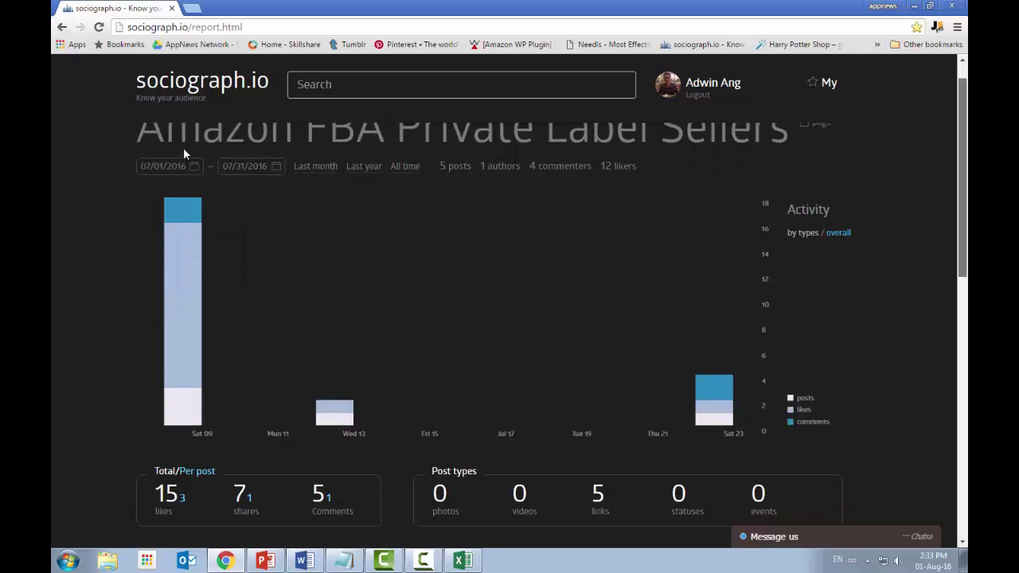
pyautogui.scroll(-1, 183, 153)
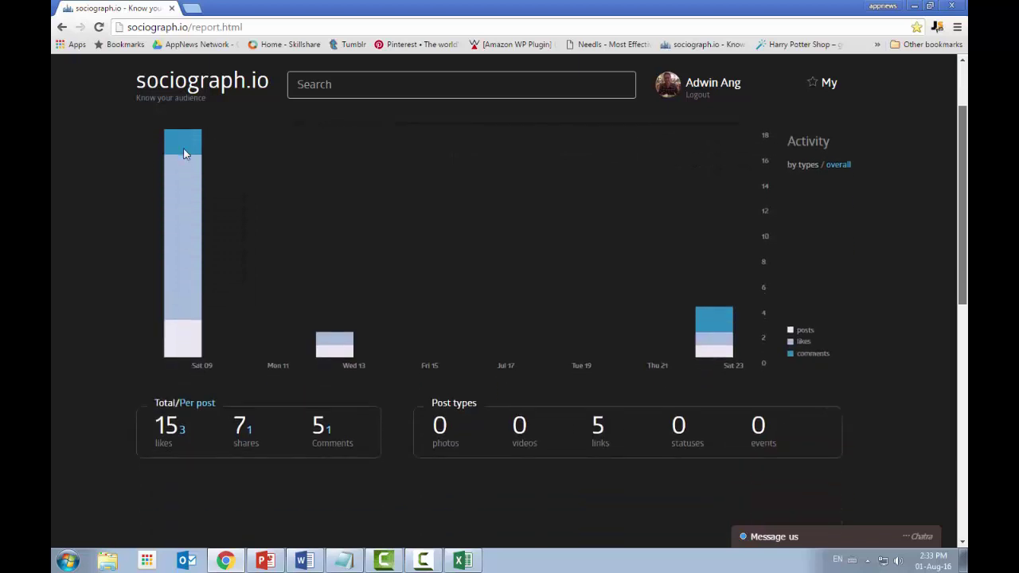
pyautogui.scroll(1, 183, 154)
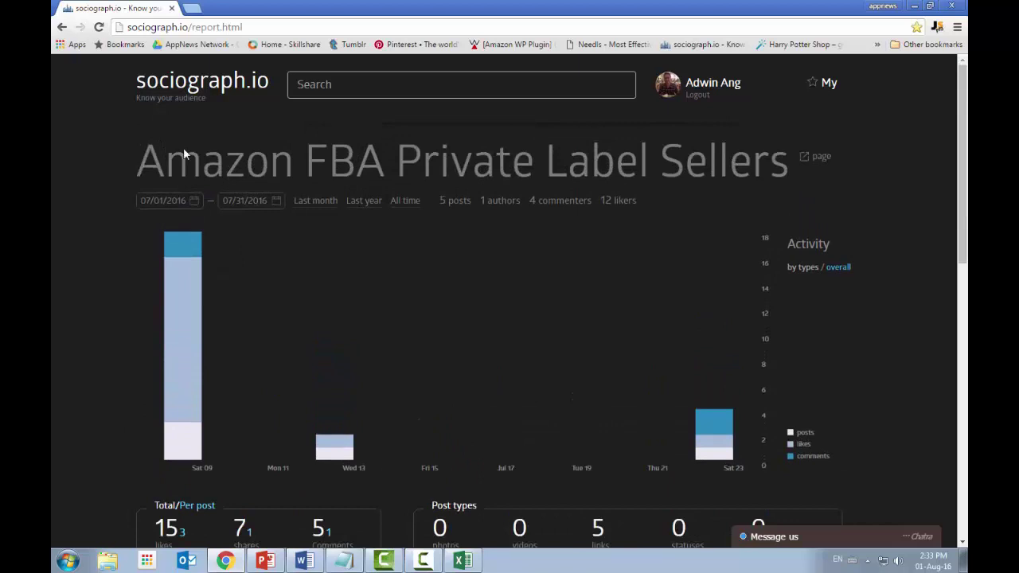
pyautogui.scroll(-6, 183, 153)
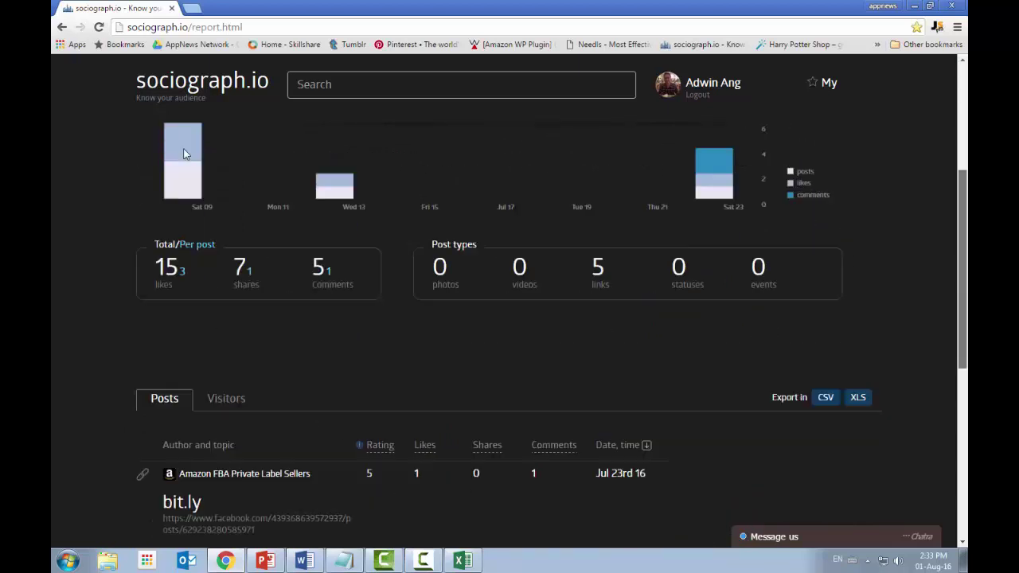
pyautogui.scroll(5, 183, 153)
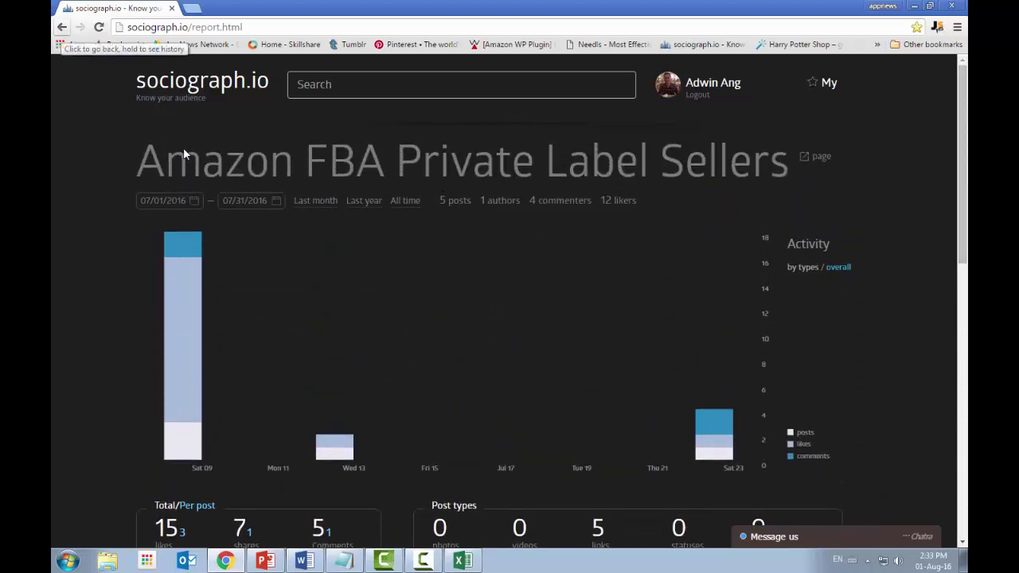
# Go back to the amazon fba results and open the Amazon FBA Review Club public group report
pyautogui.hotkey('alt', 'Left')
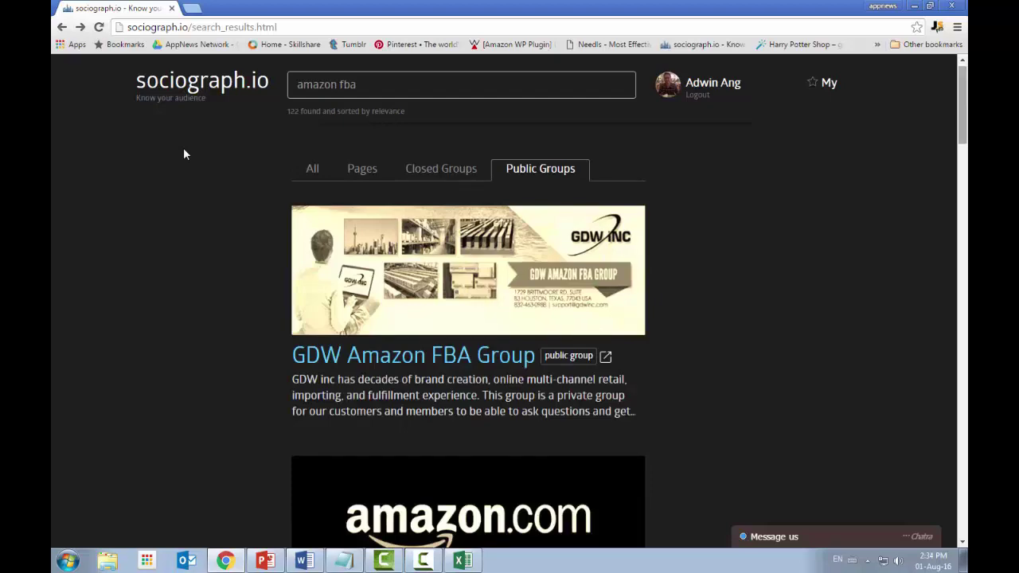
pyautogui.scroll(-2, 183, 154)
pyautogui.scroll(-1, 183, 154)
pyautogui.scroll(2, 183, 154)
pyautogui.scroll(-3, 184, 154)
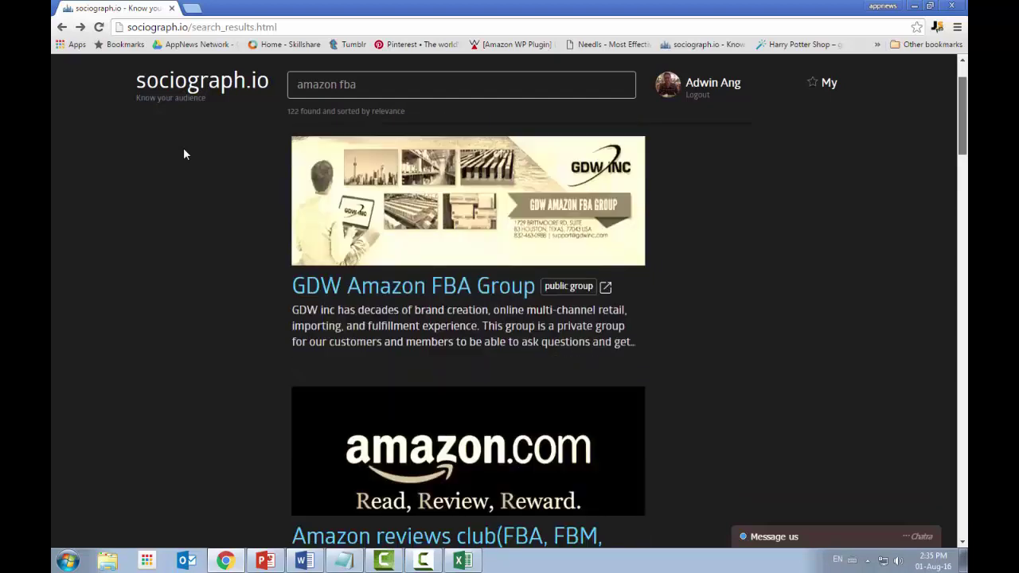
pyautogui.scroll(-5, 183, 154)
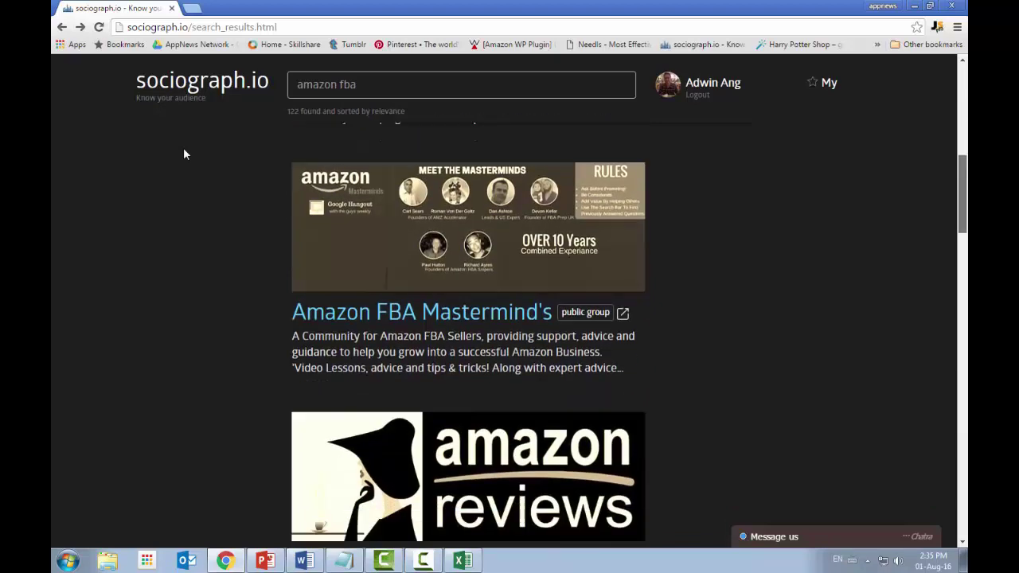
pyautogui.scroll(-3, 183, 153)
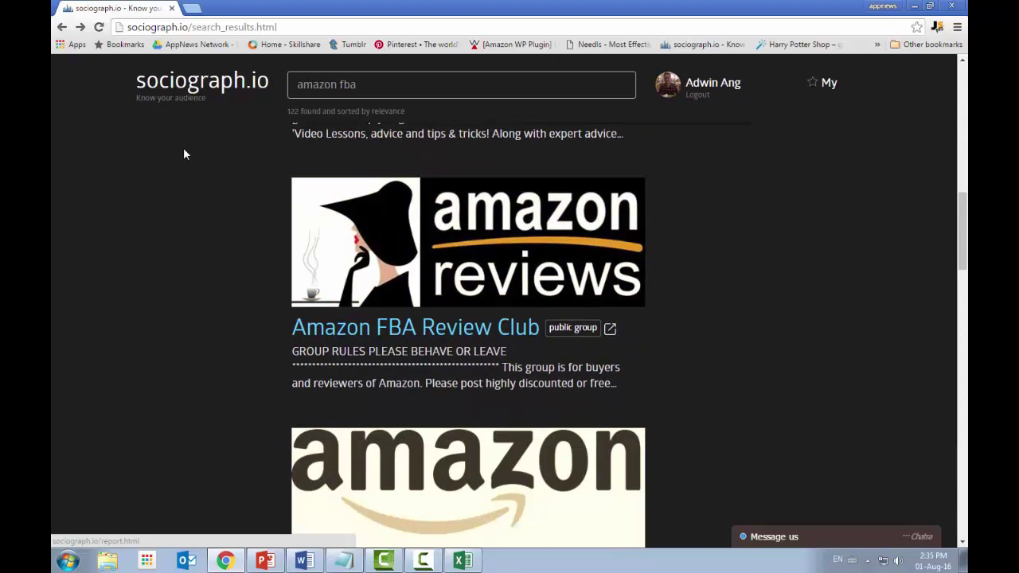
pyautogui.click(184, 150)
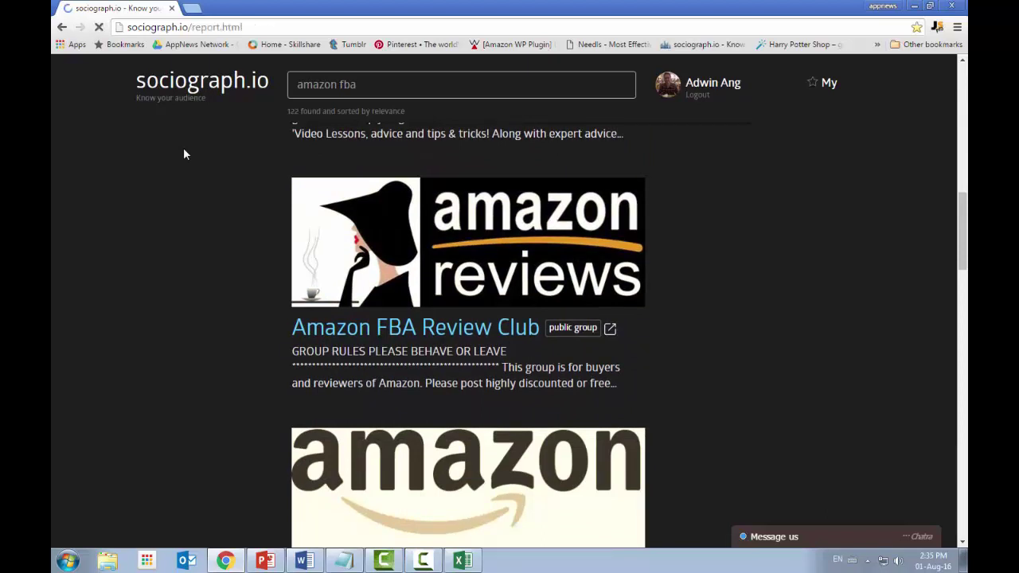